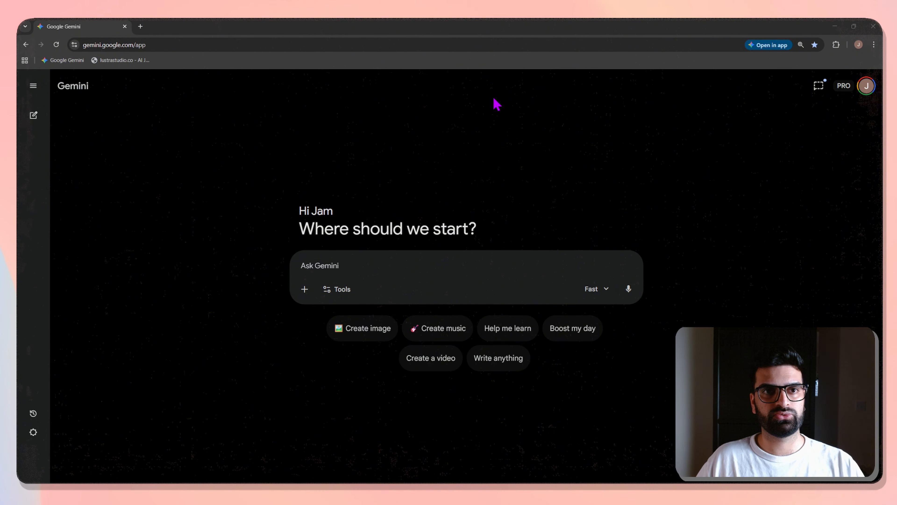
- Generate an image with left, right and center profiles of one realistic, highly detailed, consistent random model for jewelry photoshoots, with matching skin color
click(346, 289)
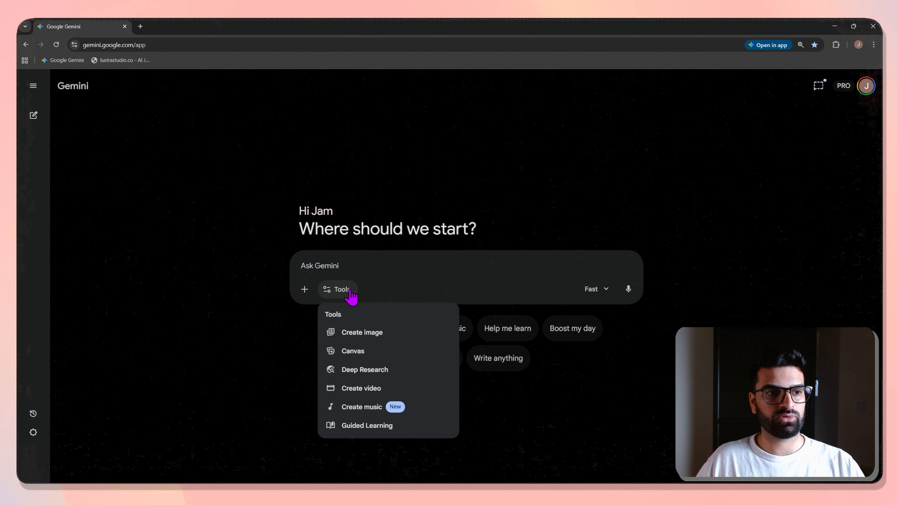
click(365, 341)
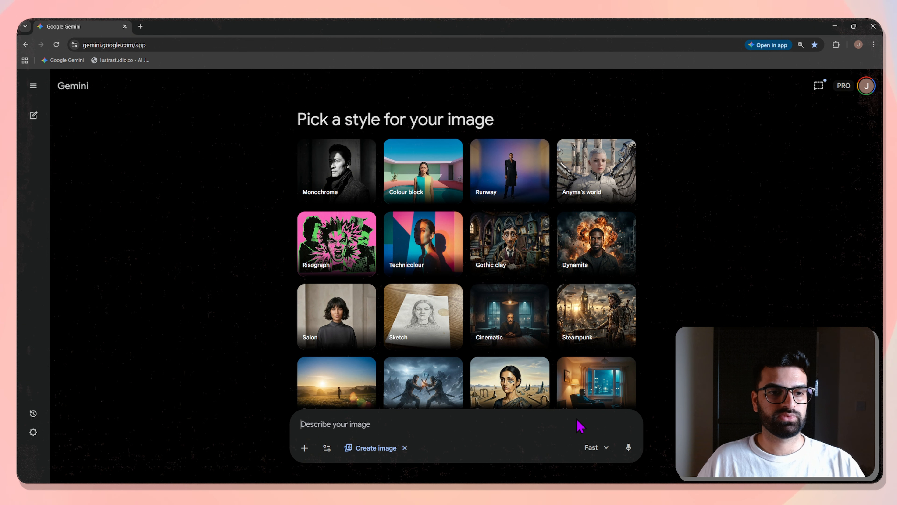
click(628, 447)
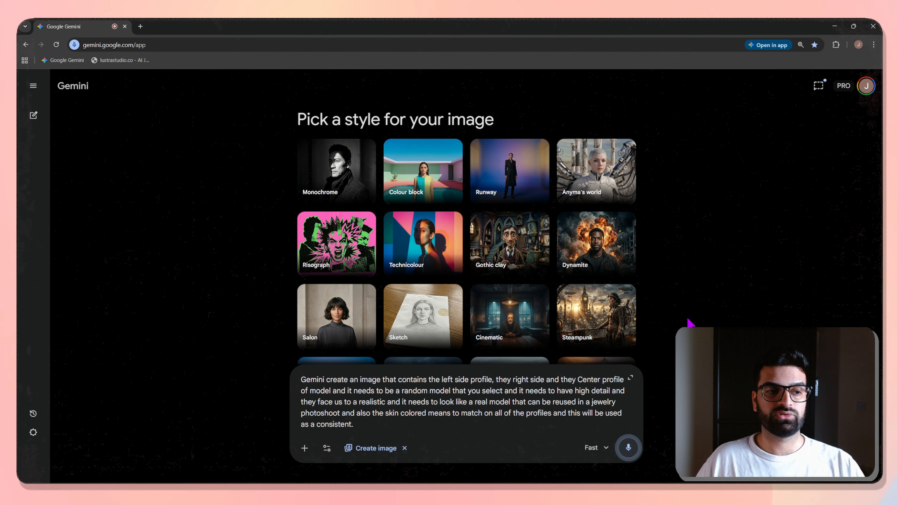
click(629, 448)
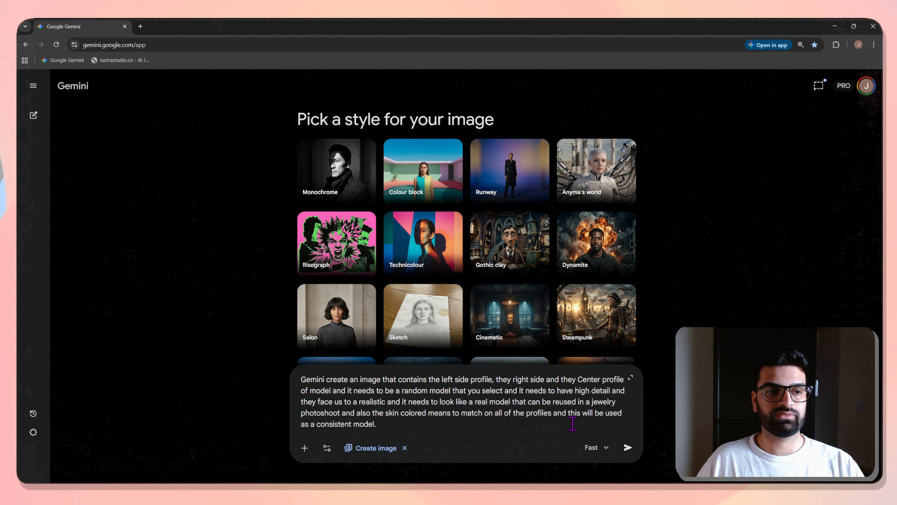
click(627, 448)
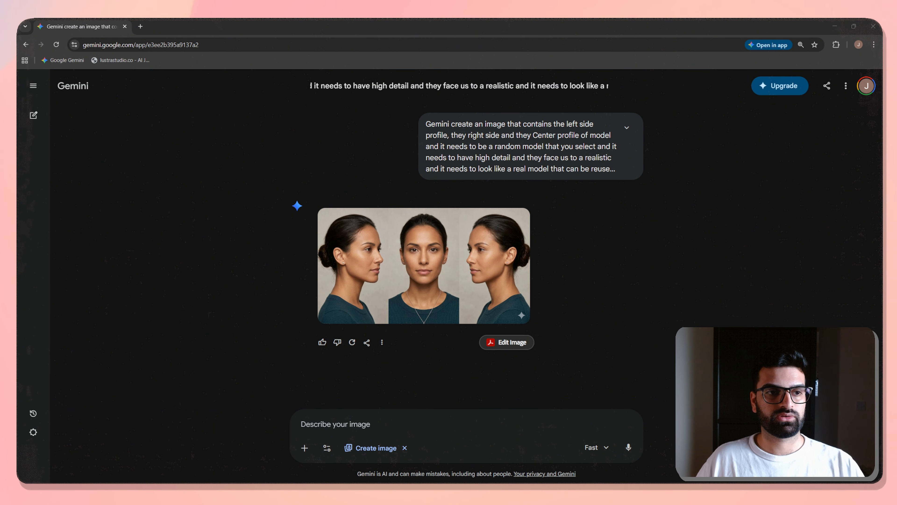
- Open the generated three-profile model image full size, download it and return to the conversation
click(441, 272)
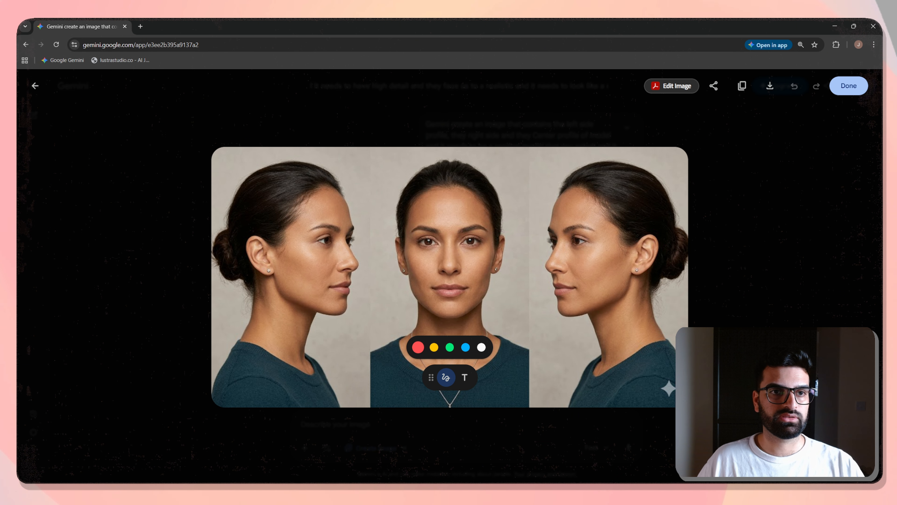
click(849, 93)
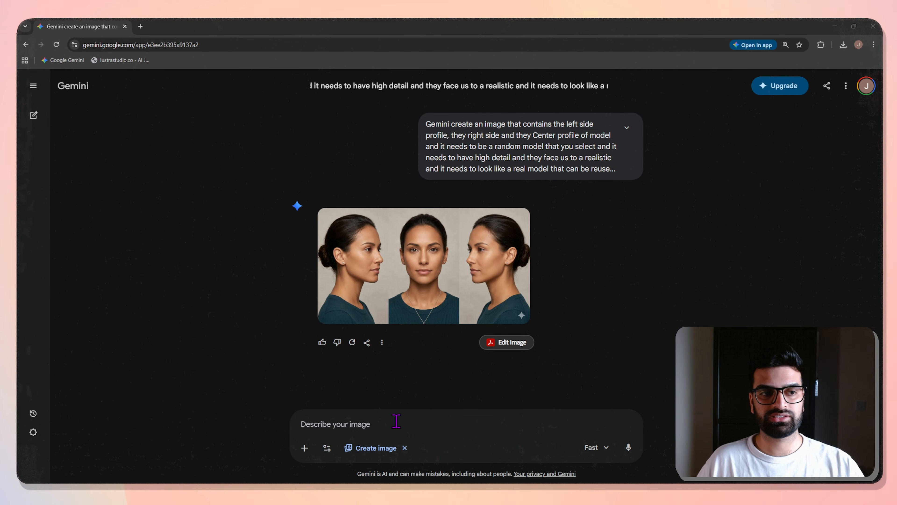
- Request elegant, stylish clothes for this model, especially tops, generated as separate clothing images for combining with the model
click(629, 447)
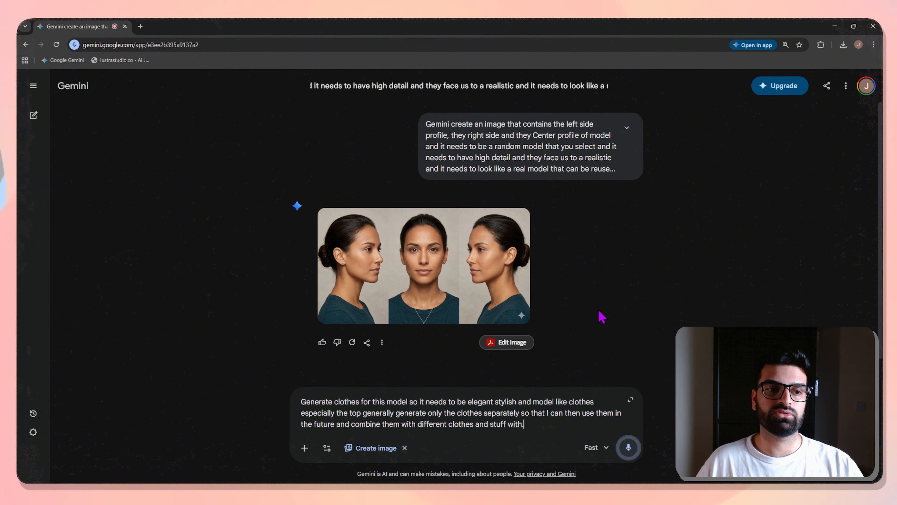
click(628, 448)
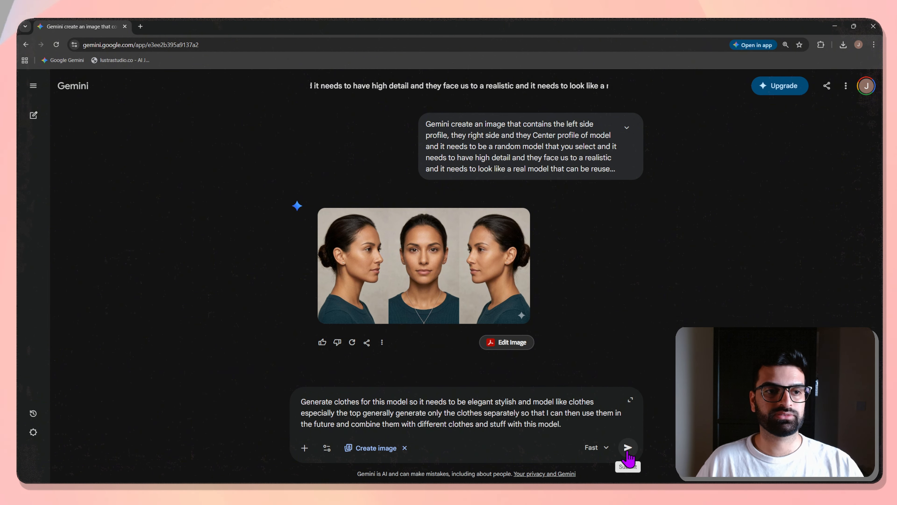
click(628, 447)
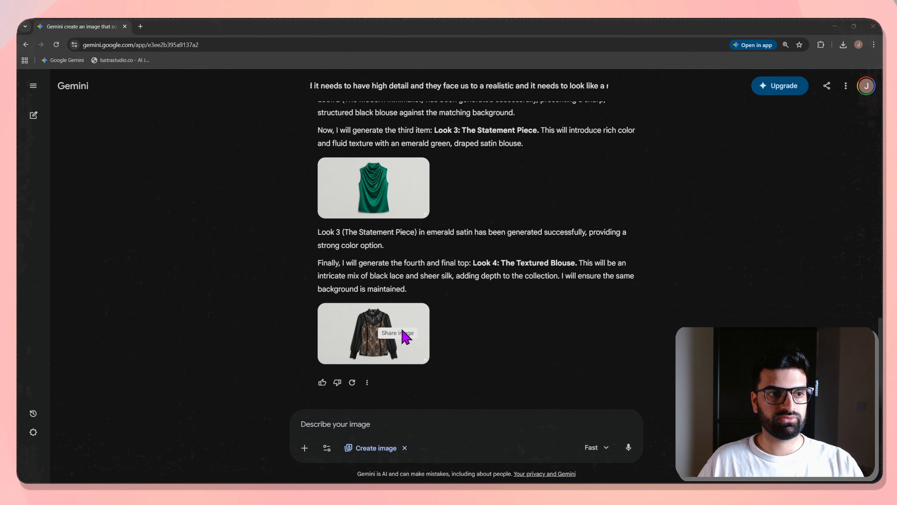
- Download the white sleeveless top generated as Look 1: The Tailored Evening Top
scroll(492, 282, up, 7)
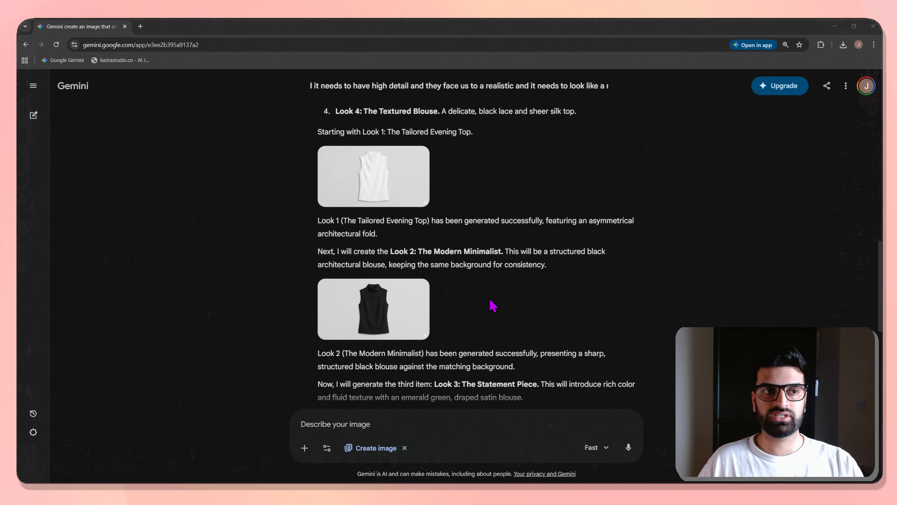
scroll(493, 306, down, 1)
scroll(477, 305, up, 2)
mouse_move(415, 230)
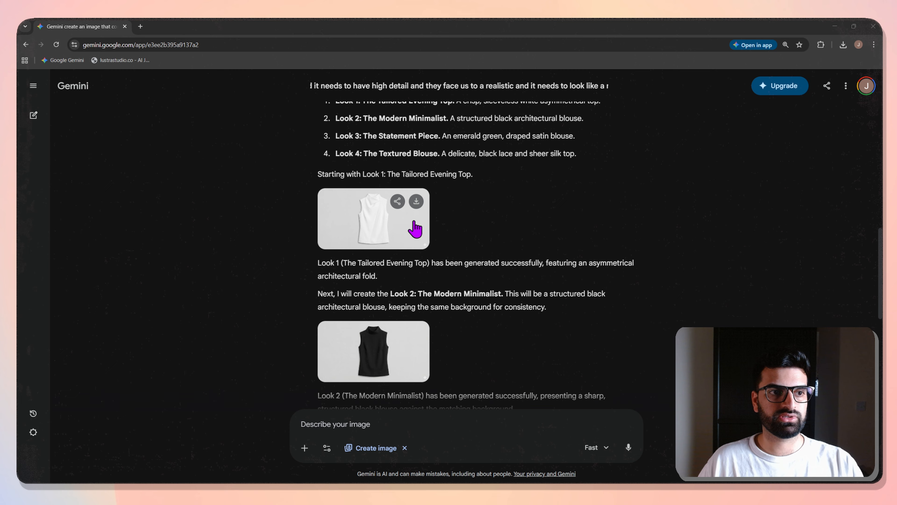
click(416, 202)
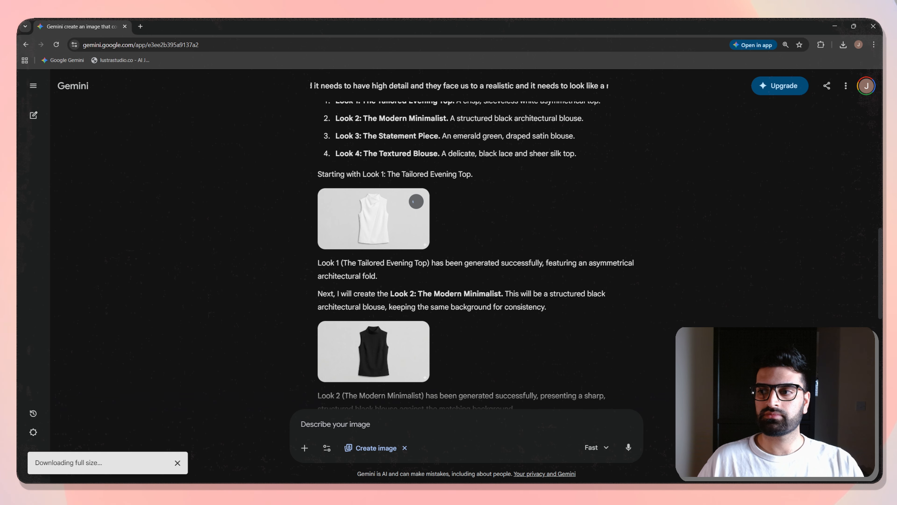
- Generate an image with six different poses for bracelets to populate the listing
scroll(622, 300, down, 8)
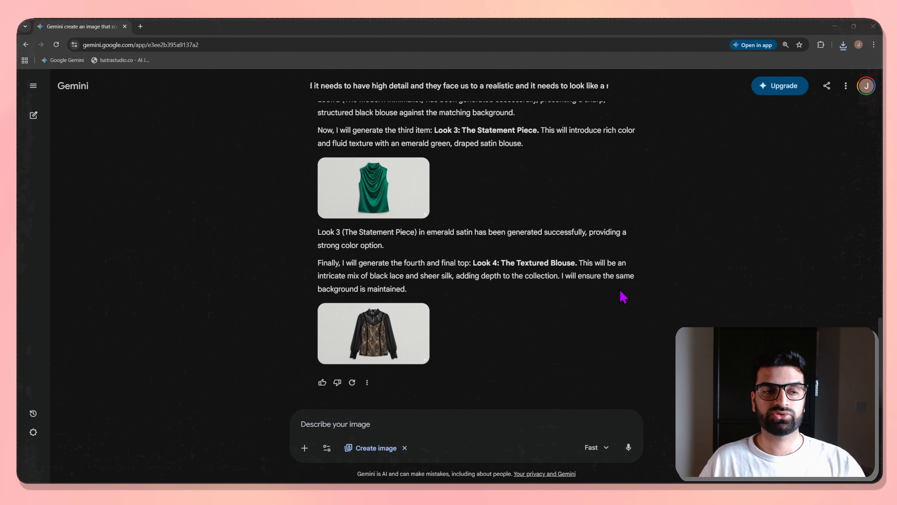
click(521, 423)
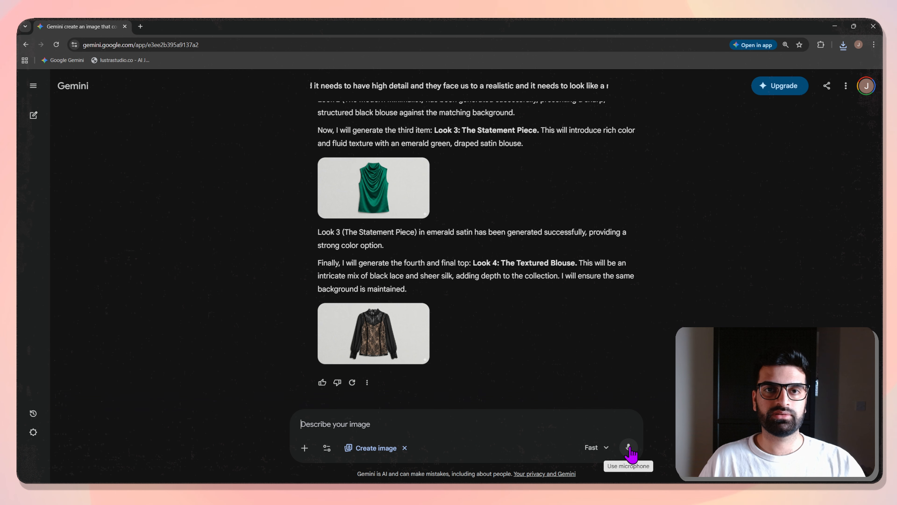
click(629, 451)
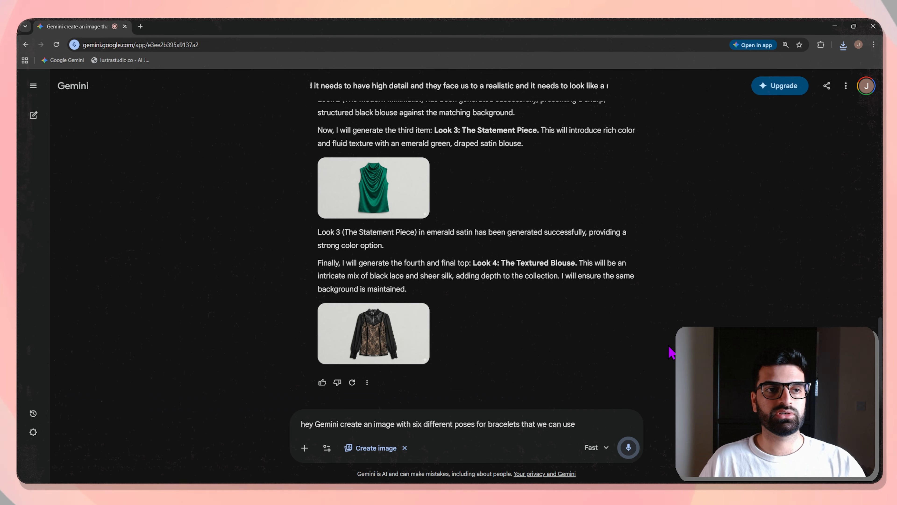
click(629, 449)
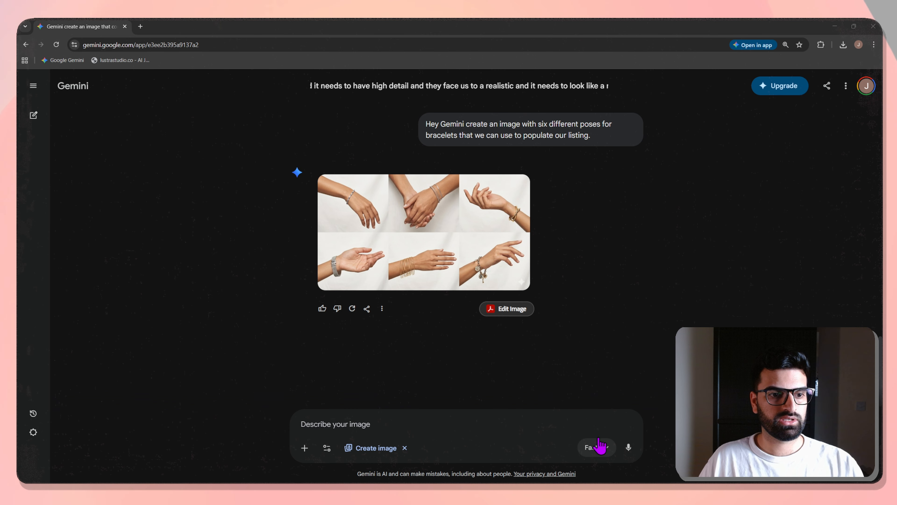
- Generate 6 more cinematic, professional images within one image, showing one or both hands with the model's body visible in the background
click(468, 422)
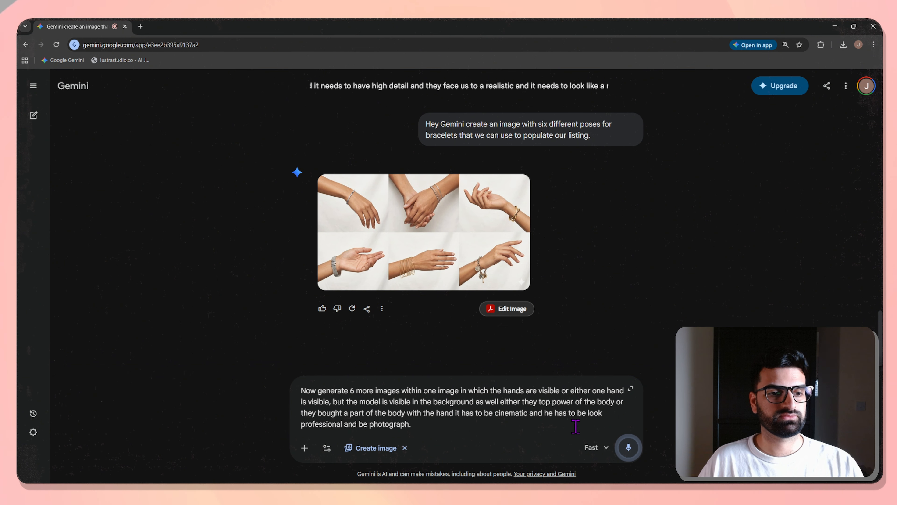
click(631, 448)
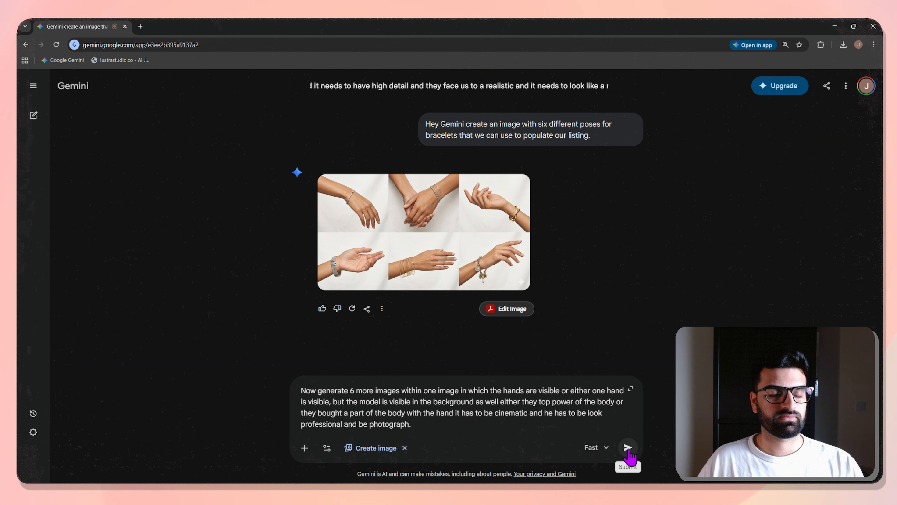
click(629, 451)
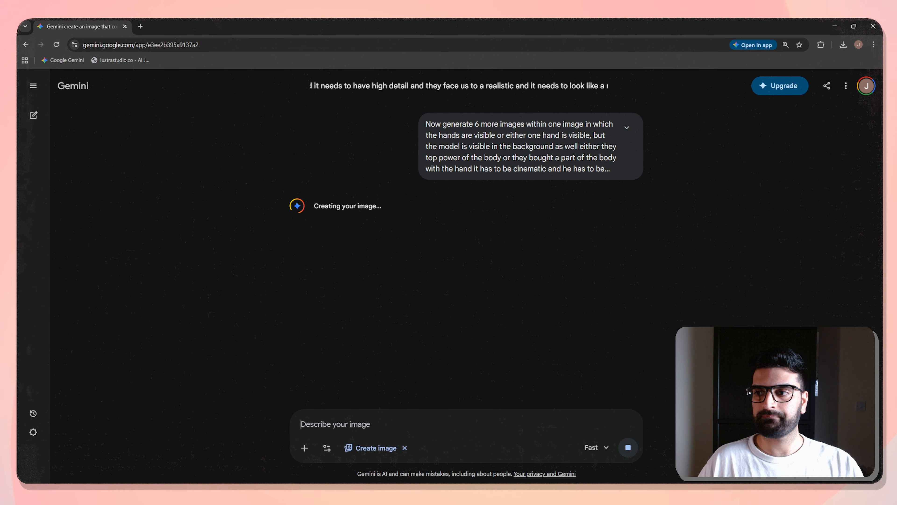
- Download the full-size bracelet pose images from the last two responses
mouse_move(429, 274)
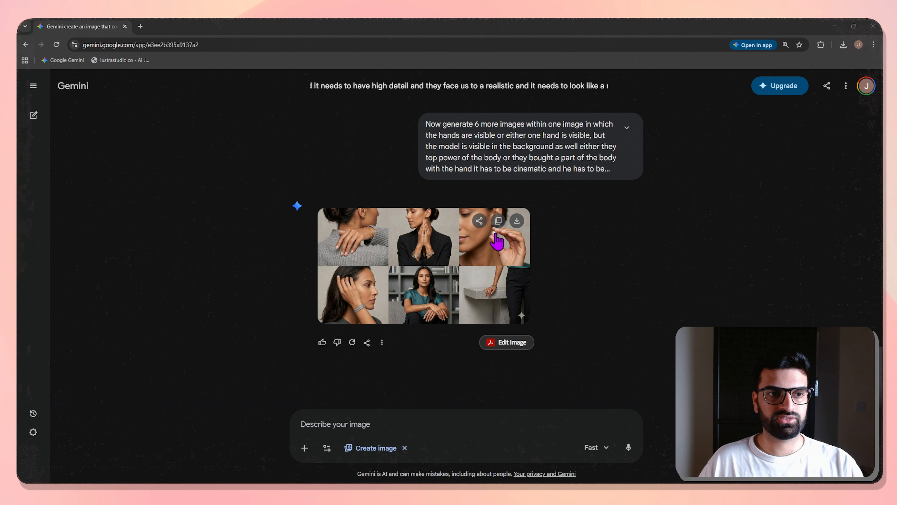
click(517, 224)
scroll(520, 231, up, 6)
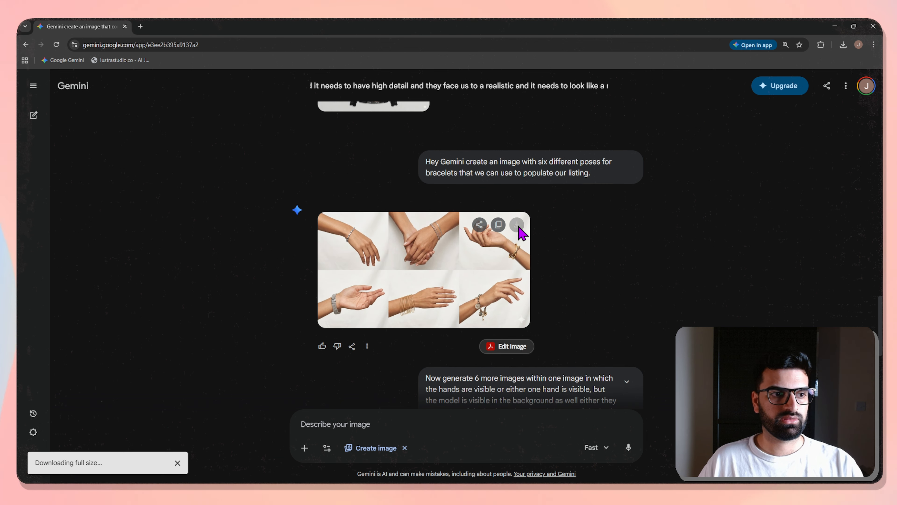
scroll(522, 234, down, 6)
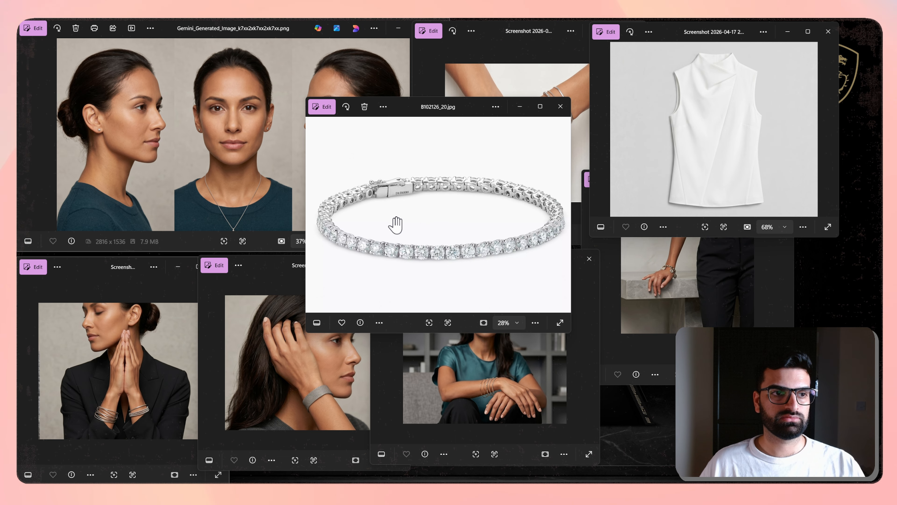
- Switch to the image viewer and examine the stones and engraved clasp of the bracelet in B102126_20.jpg up close
scroll(394, 222, up, 3)
scroll(425, 240, up, 4)
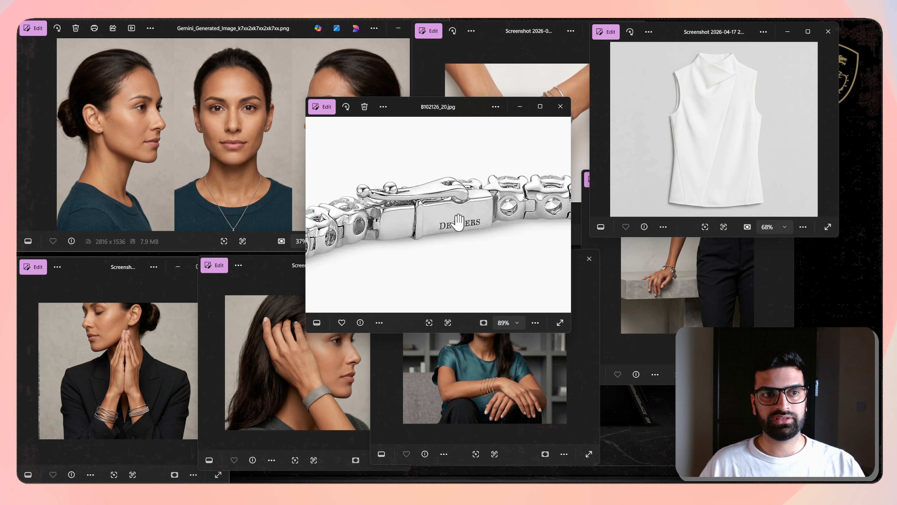
scroll(429, 230, down, 5)
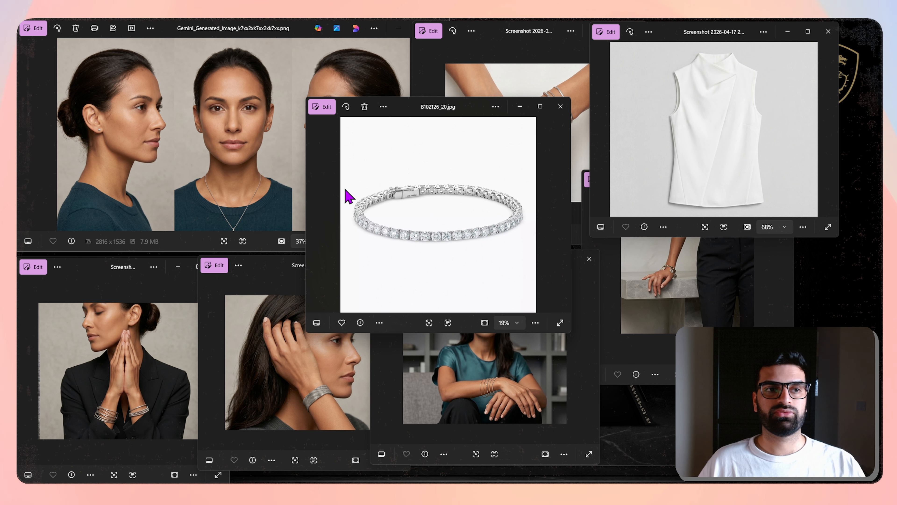
scroll(382, 194, up, 4)
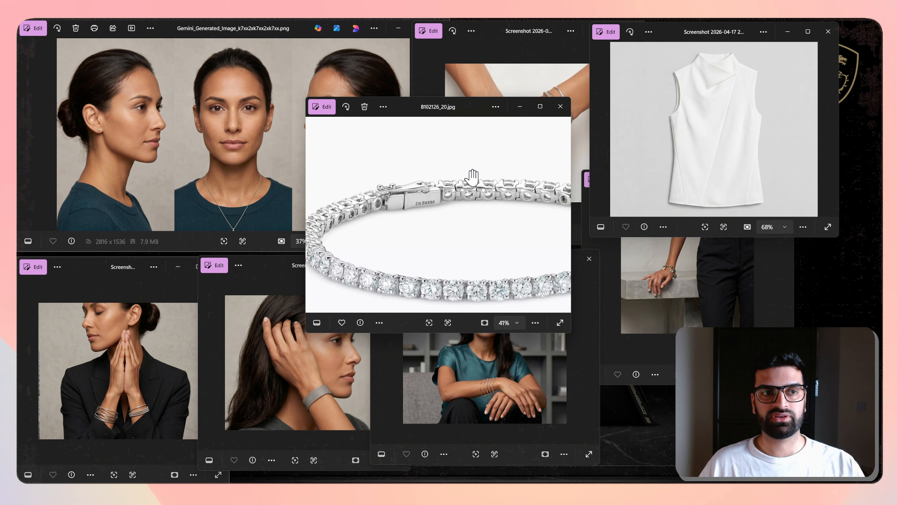
scroll(467, 176, up, 4)
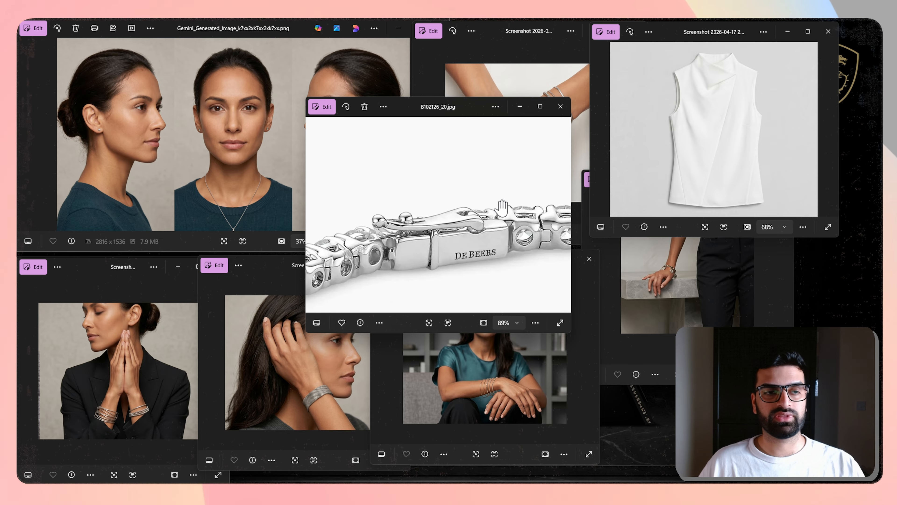
scroll(481, 236, down, 4)
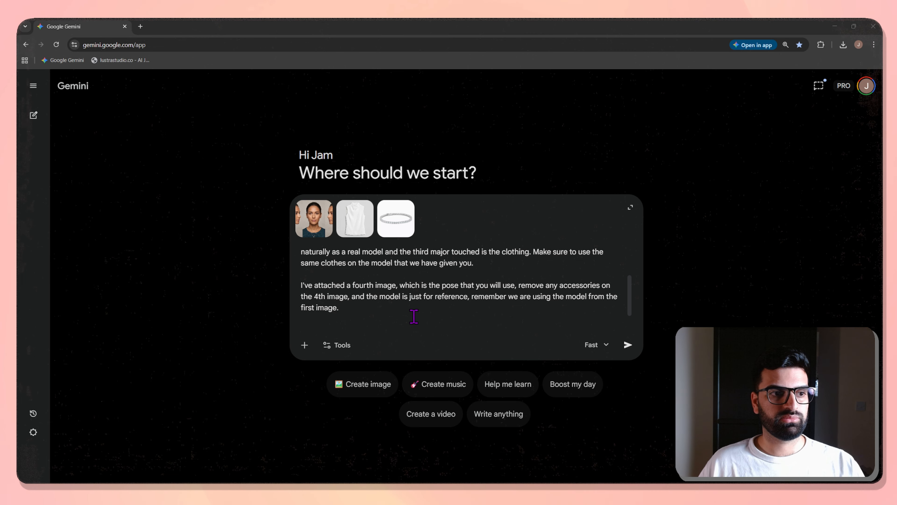
- Switch to the new Gemini chat, review the prompt's fourth-image paragraph and attach the hand-in-hair pose picture as the fourth reference image
scroll(413, 317, up, 3)
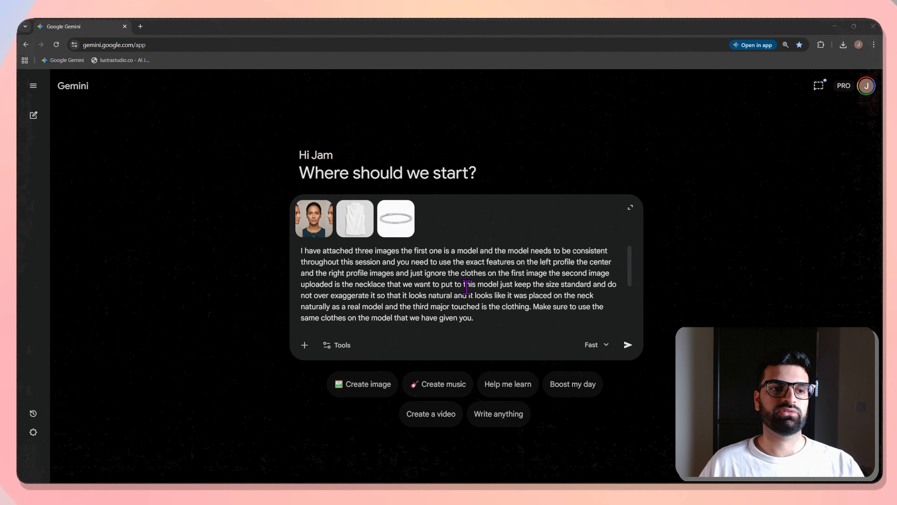
key(ctrl+v)
scroll(468, 291, down, 2)
drag(373, 306, 297, 271)
click(368, 296)
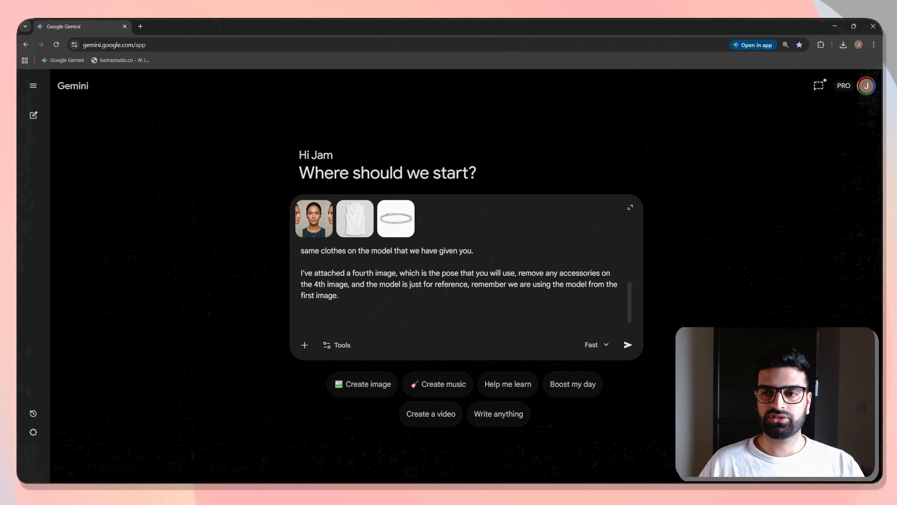
drag(882, 233, 478, 259)
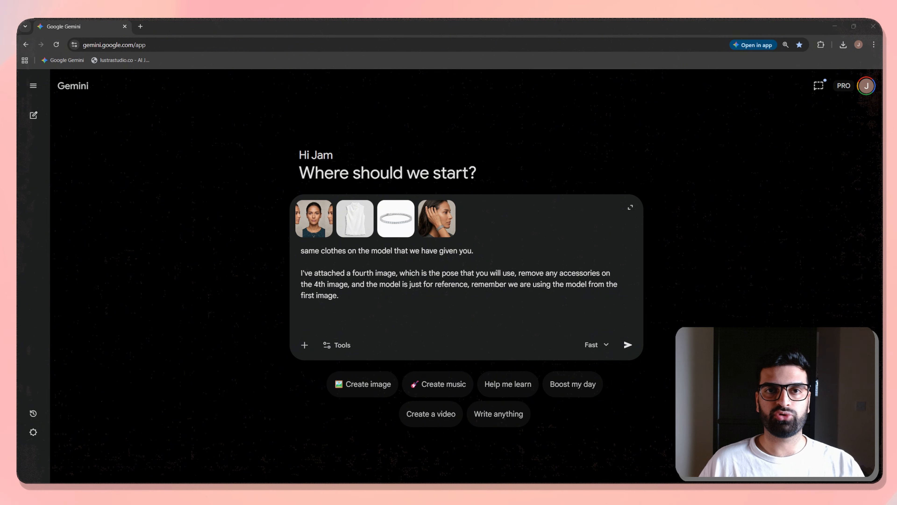
- Review the revised four-image prompt and enable image creation for it
scroll(607, 263, up, 3)
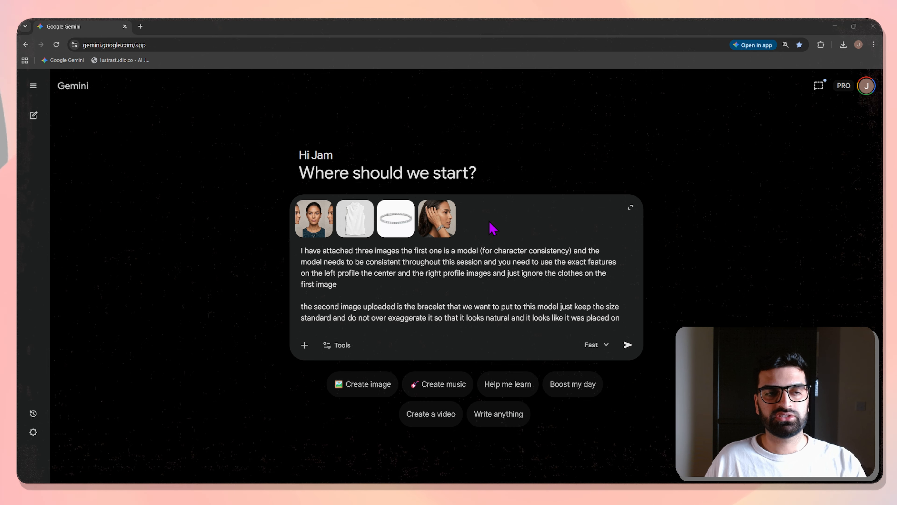
scroll(463, 265, down, 5)
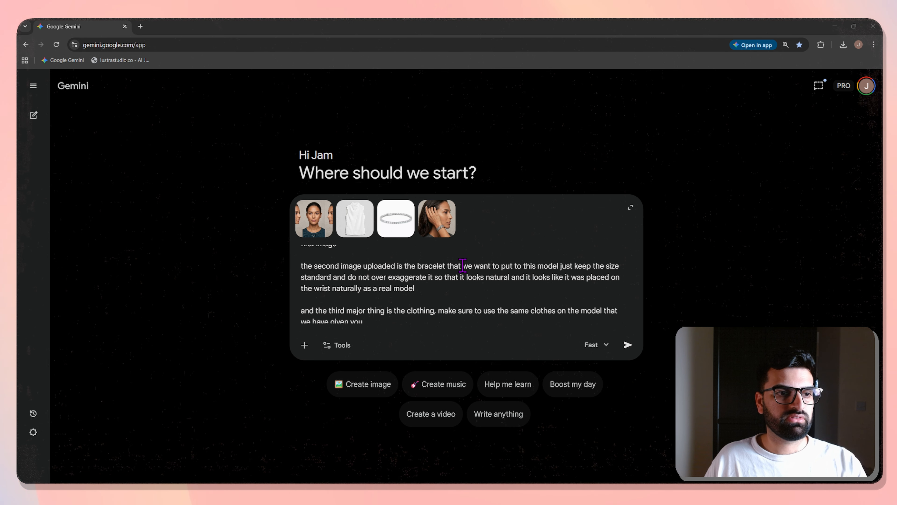
scroll(465, 286, down, 1)
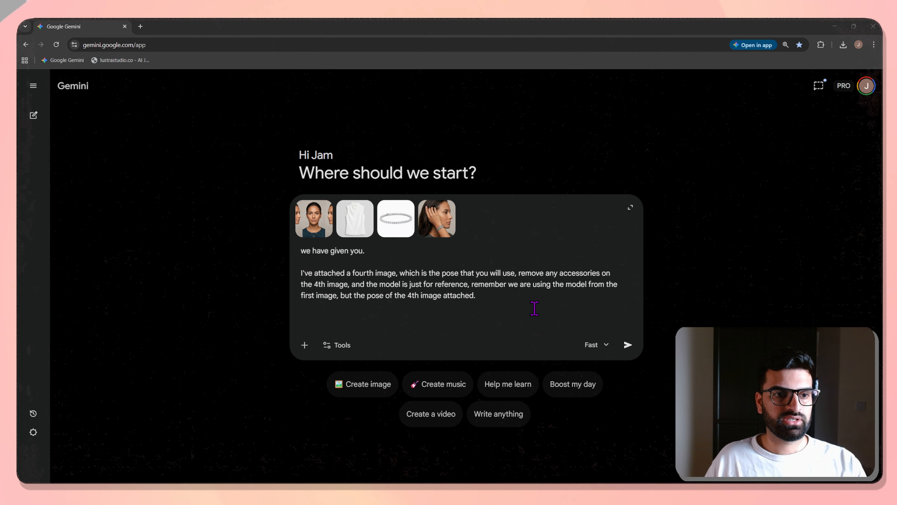
click(327, 355)
click(376, 395)
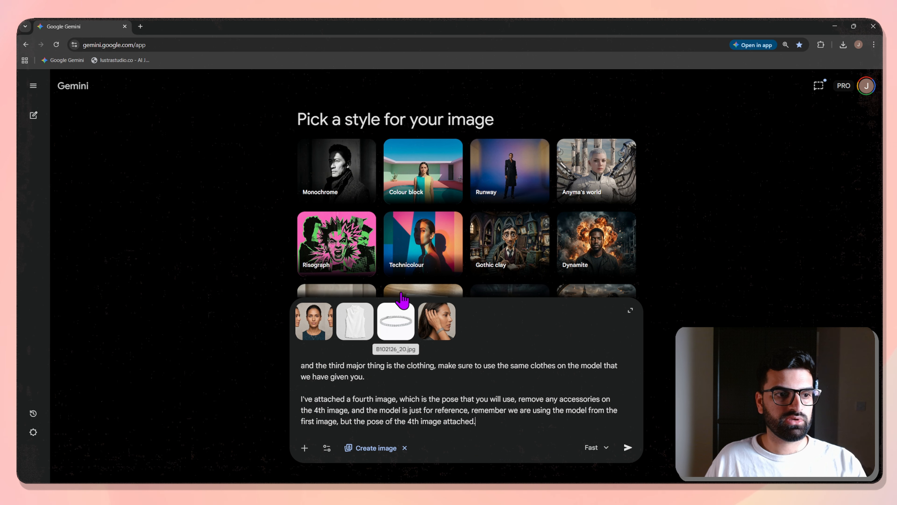
- Submit the four-image prompt to generate the hand-in-hair bracelet image and view the result enlarged
click(628, 447)
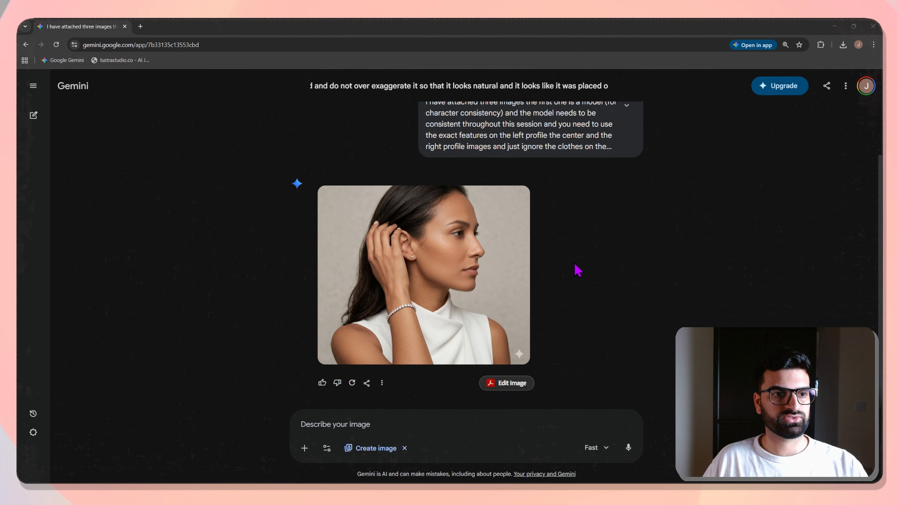
click(409, 354)
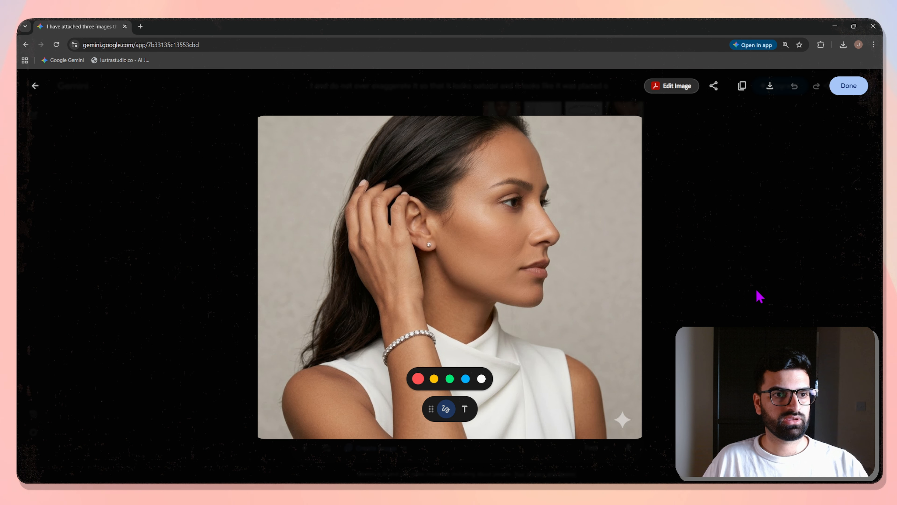
click(738, 244)
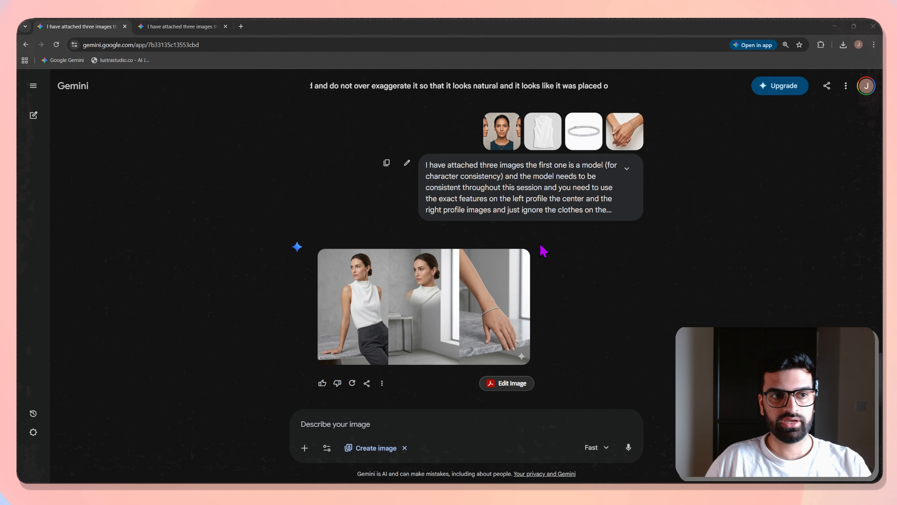
- Compare the bracelet images generated in the earlier single conversation with the clasped-hands result from the separate new chat
scroll(625, 321, up, 4)
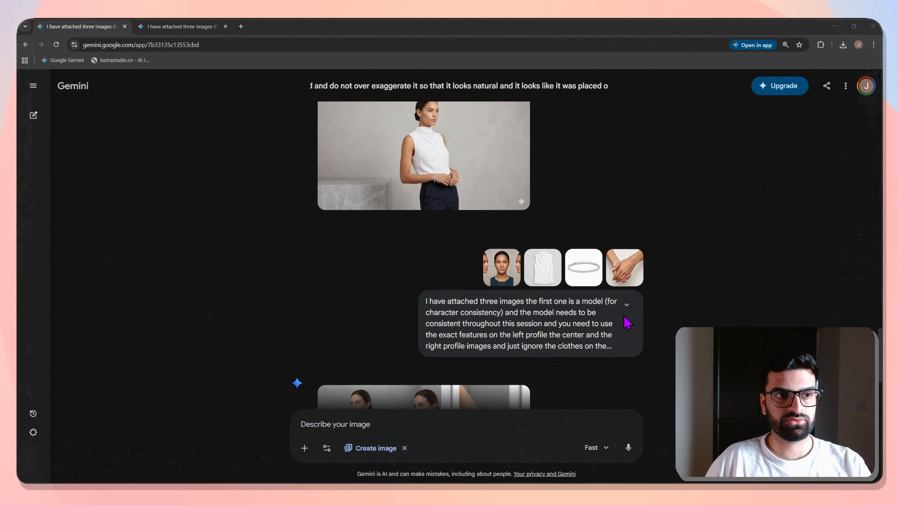
scroll(436, 182, up, 9)
scroll(442, 201, down, 5)
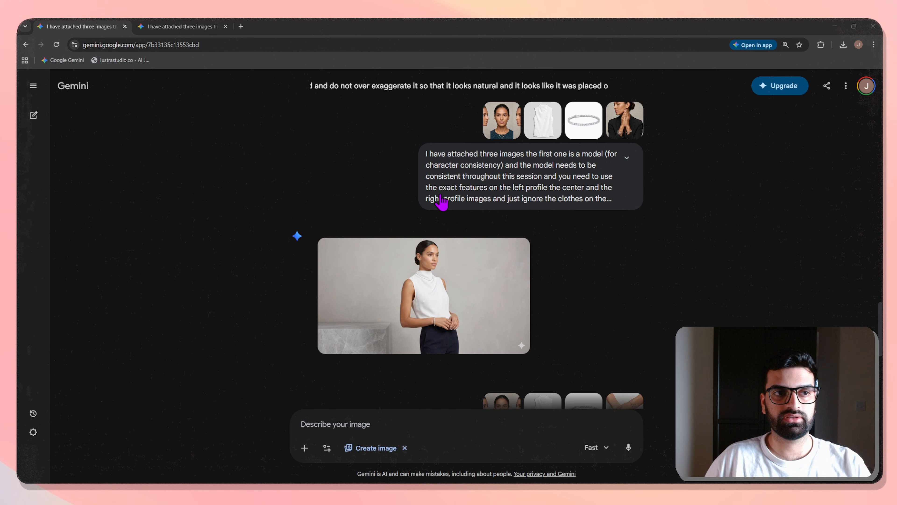
scroll(440, 202, down, 8)
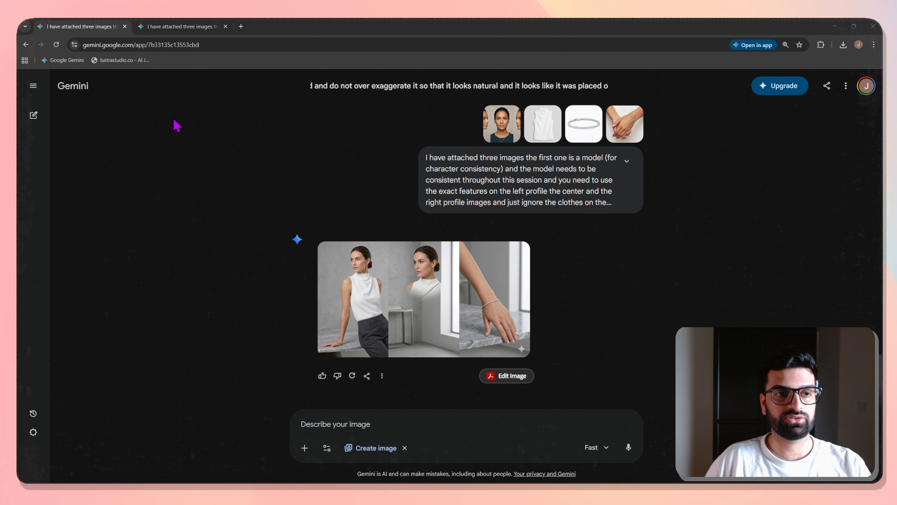
click(174, 26)
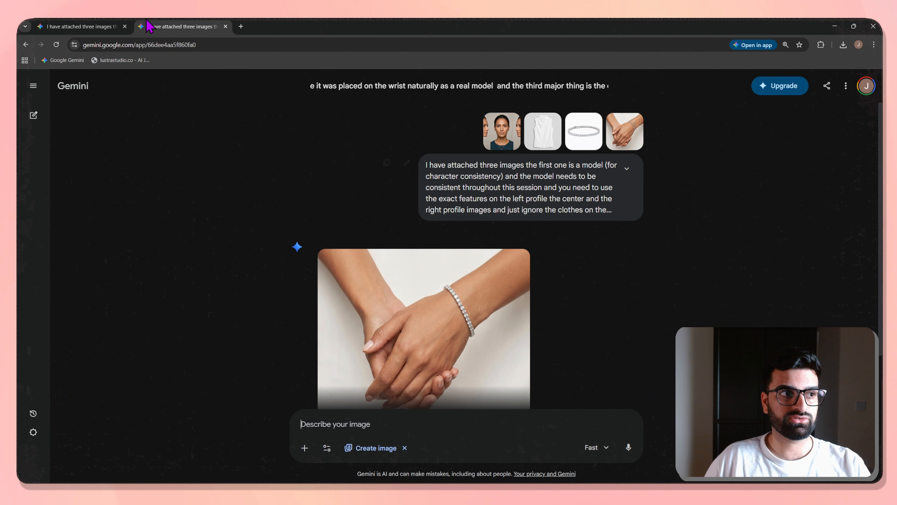
click(113, 26)
click(170, 25)
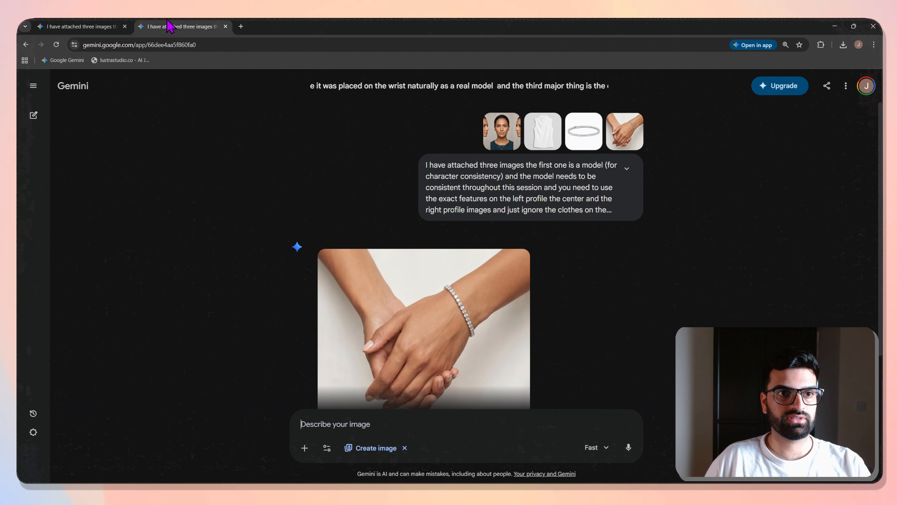
scroll(551, 251, down, 1)
scroll(550, 250, up, 2)
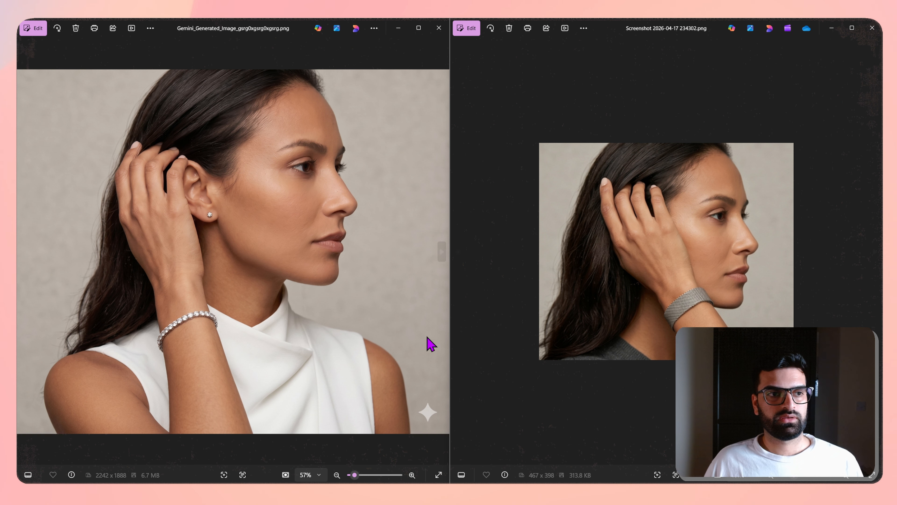
- Switch to the image viewer and compare the generated hand-in-hair and joined-palms images with their reference poses, examining the bracelets up close
scroll(178, 343, up, 5)
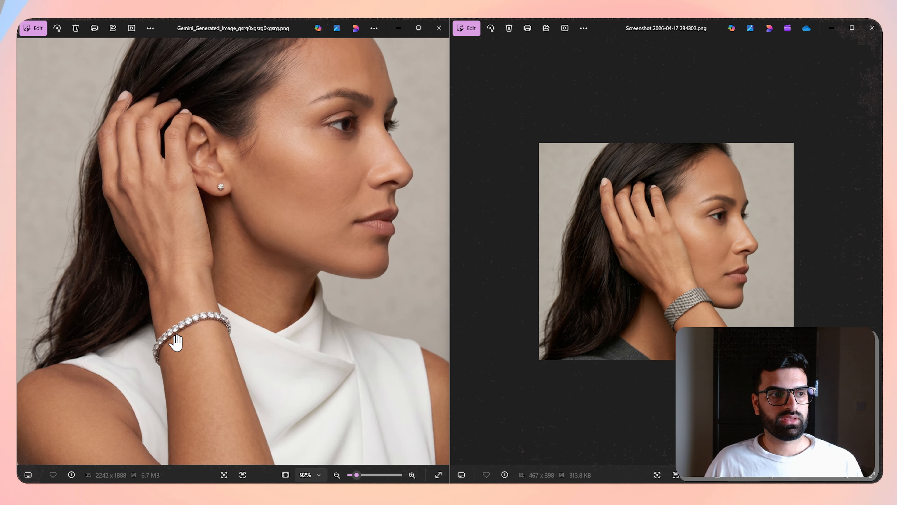
scroll(194, 347, down, 2)
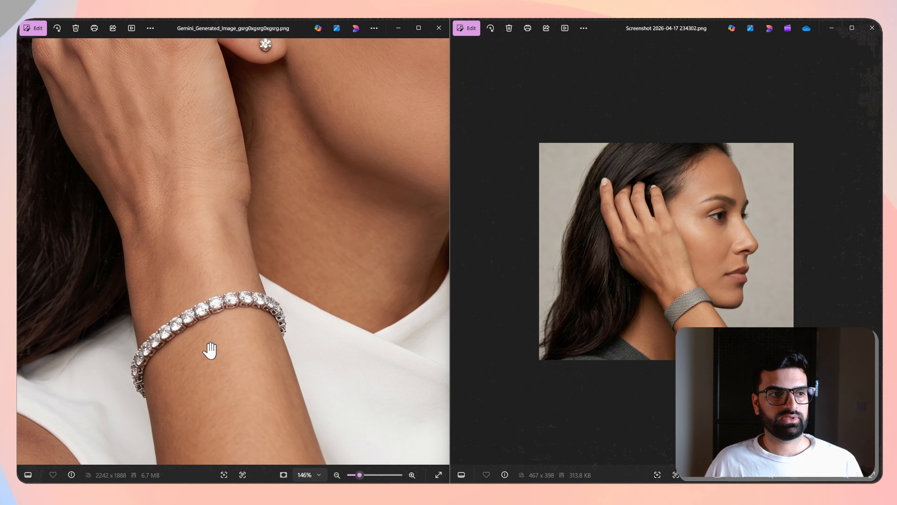
scroll(217, 346, down, 3)
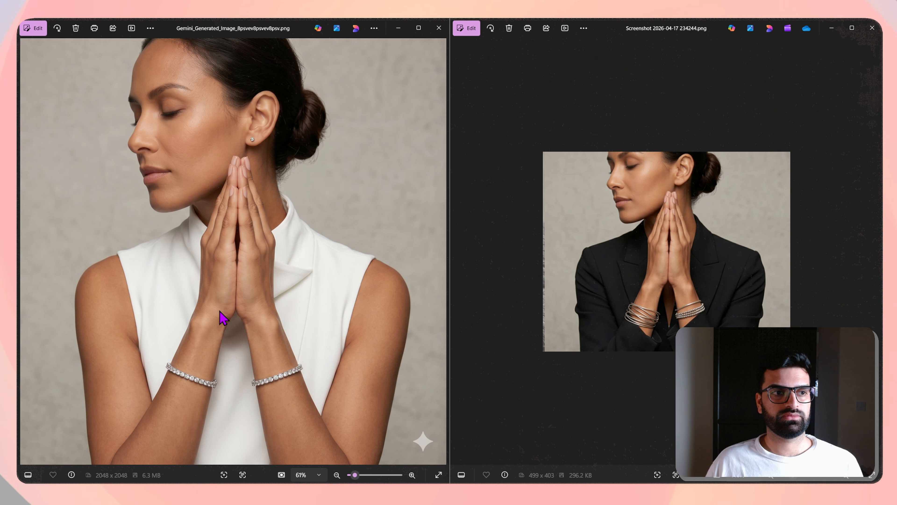
scroll(252, 403, up, 1)
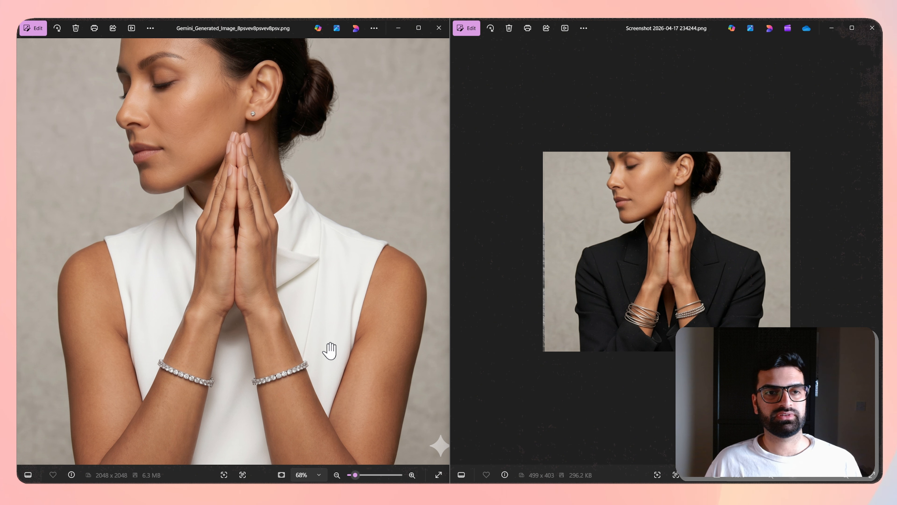
drag(304, 303, 305, 311)
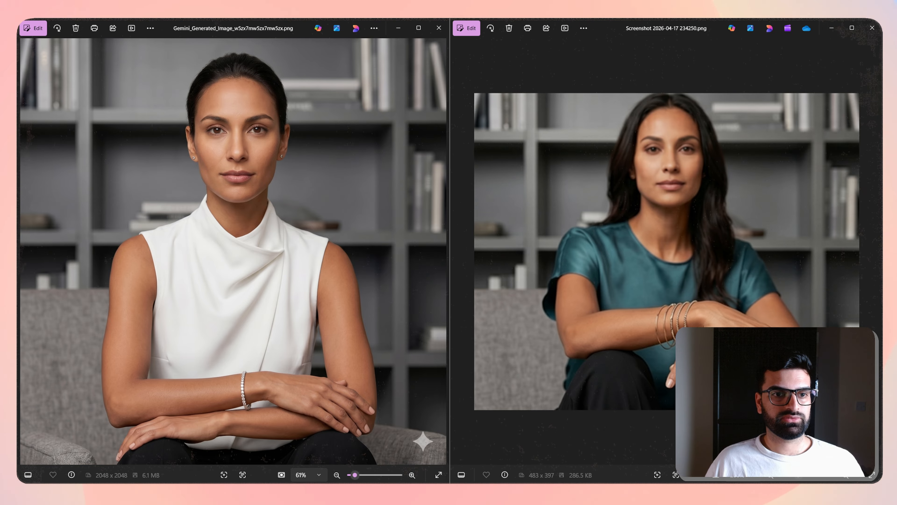
- Examine the bracelet, hands and face in the generated crossed-arms image against its seated reference pose
scroll(279, 364, up, 5)
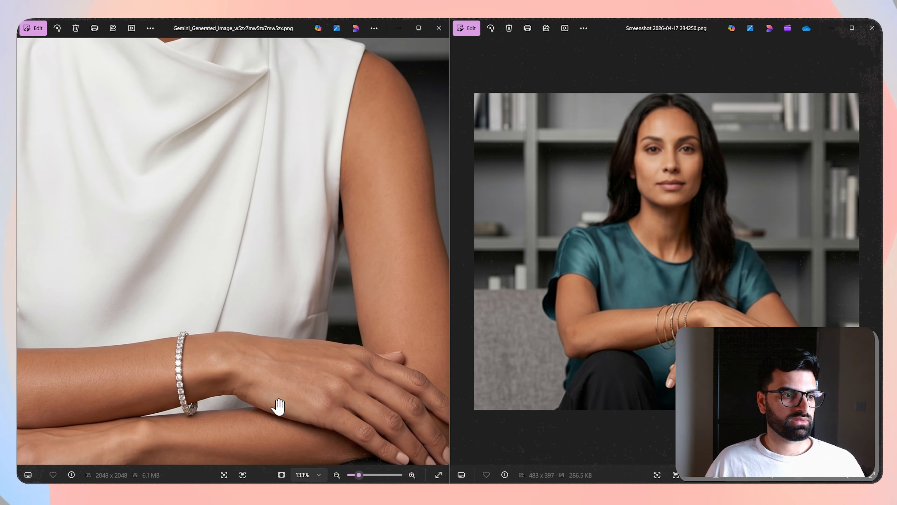
scroll(279, 364, down, 5)
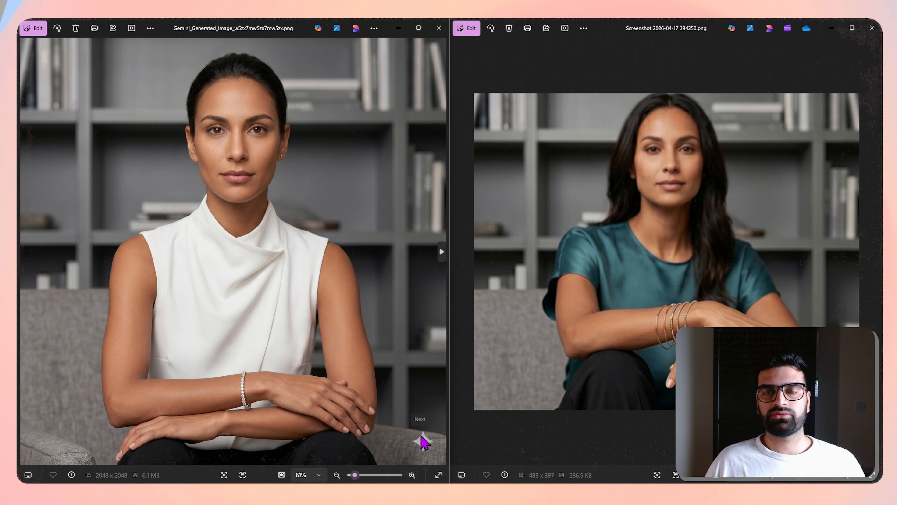
scroll(394, 421, up, 5)
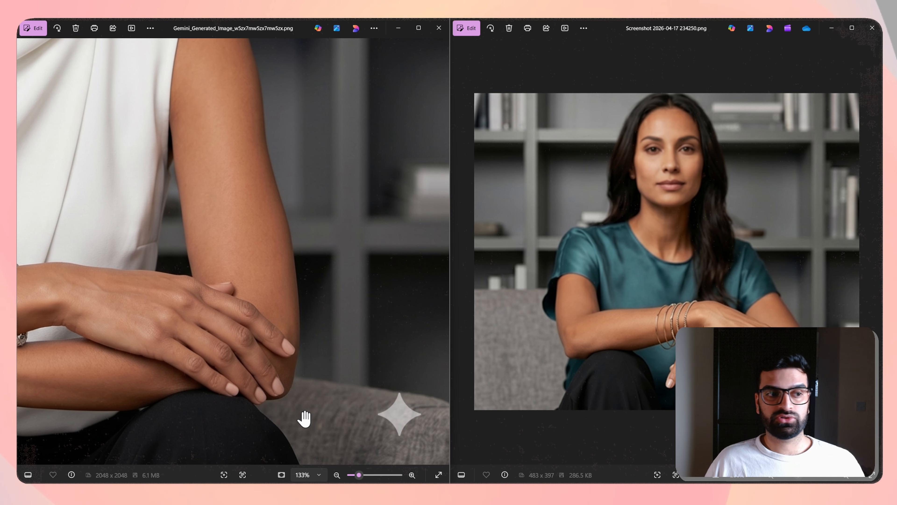
scroll(230, 423, down, 5)
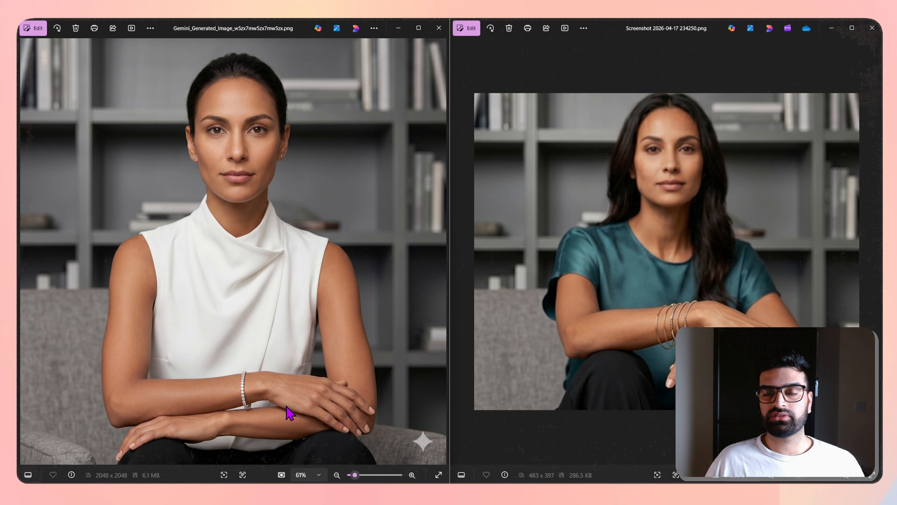
scroll(240, 170, up, 6)
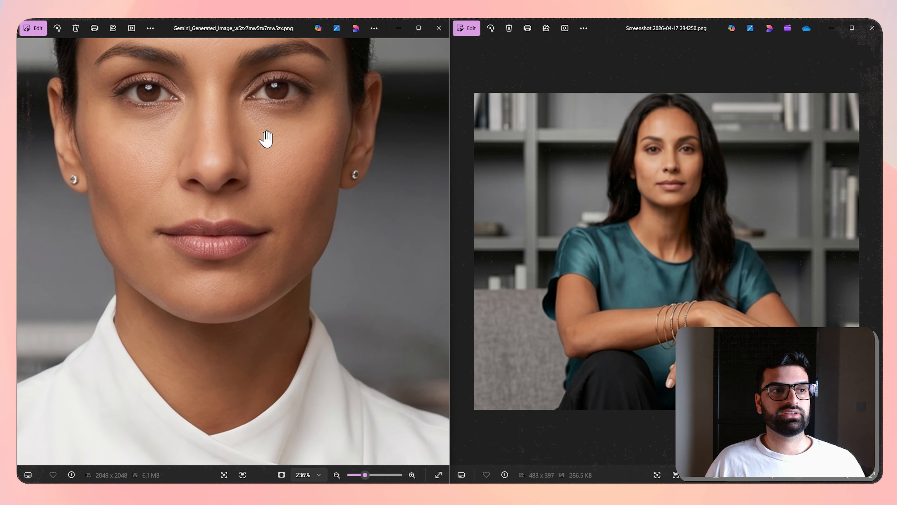
scroll(264, 216, down, 6)
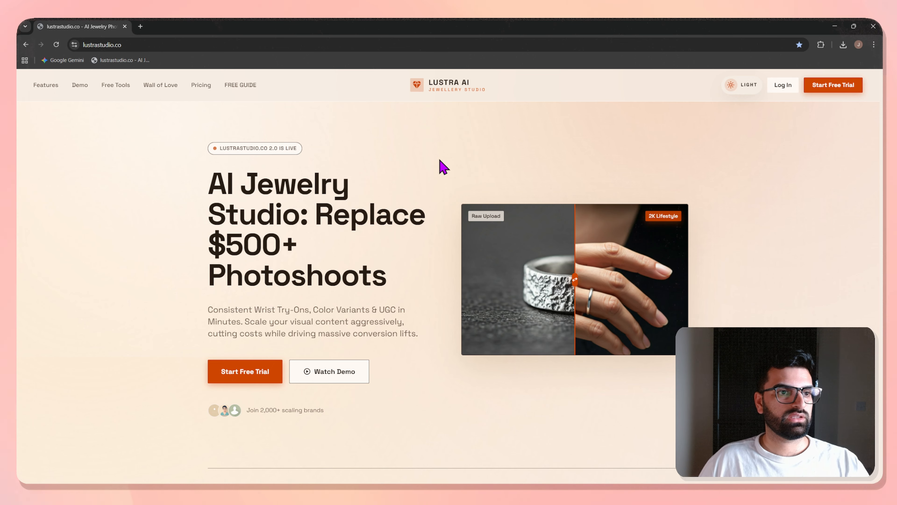
- Switch to the lustrastudio.co site, sign in with the saved credentials and open the Models tool
click(783, 86)
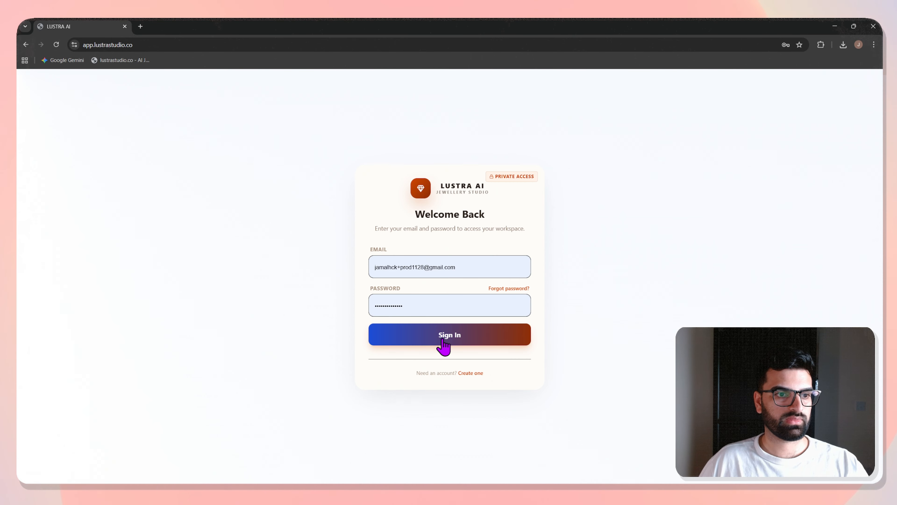
click(444, 348)
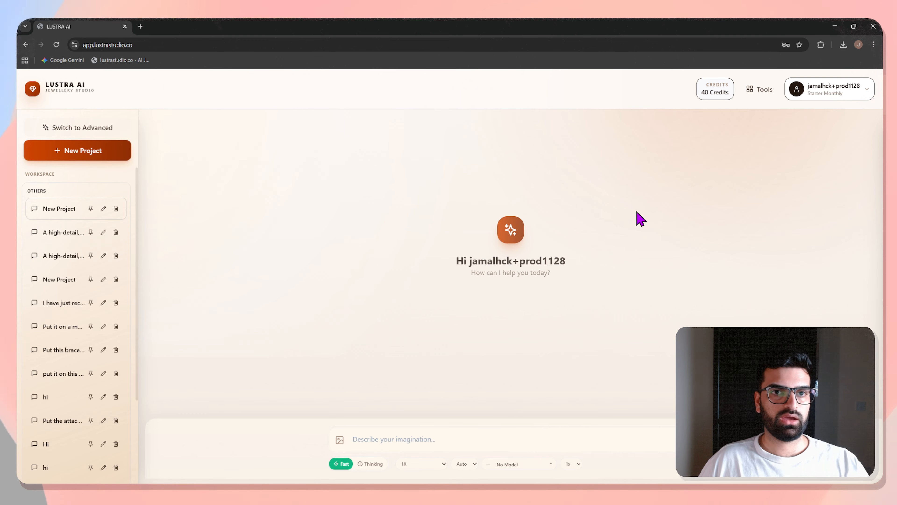
click(761, 95)
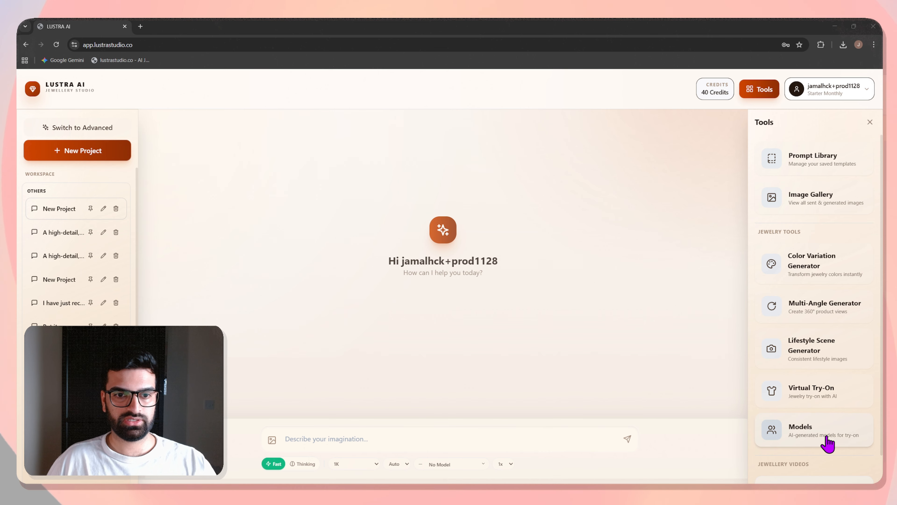
click(793, 435)
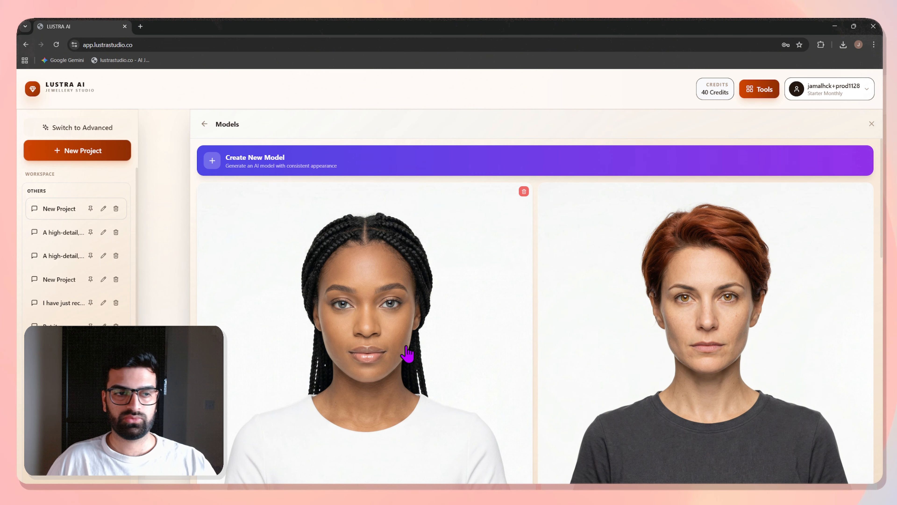
- Browse the saved models and review the profile views, hand image, attributes and wrist circumference of the braided-hair Model - 11/04/2026
scroll(406, 355, down, 3)
scroll(408, 353, up, 3)
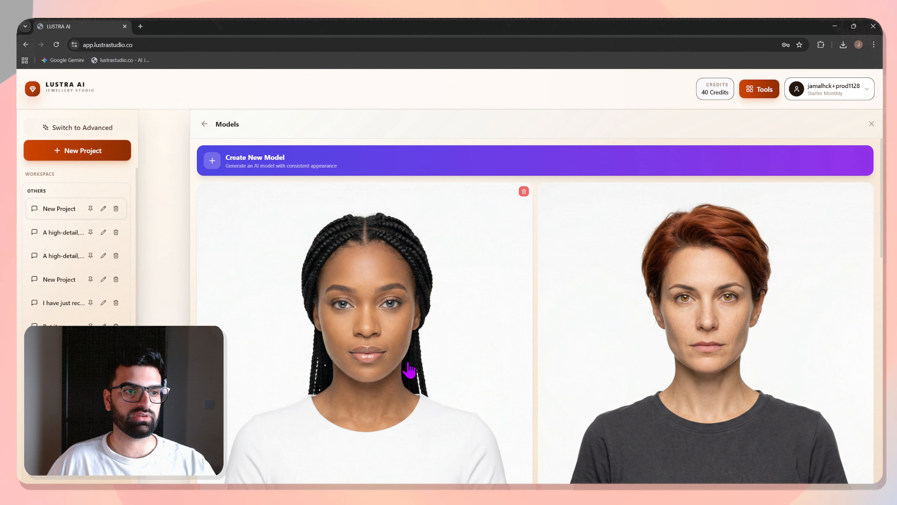
click(409, 369)
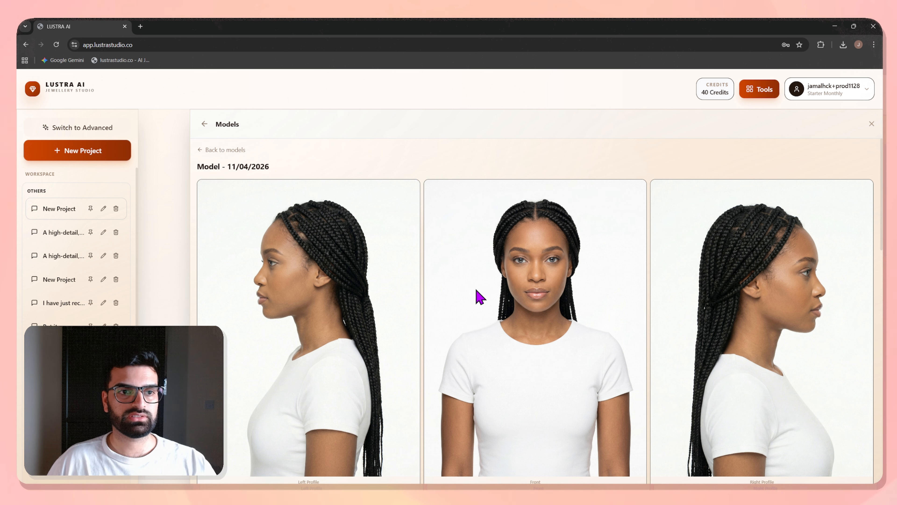
scroll(497, 316, down, 10)
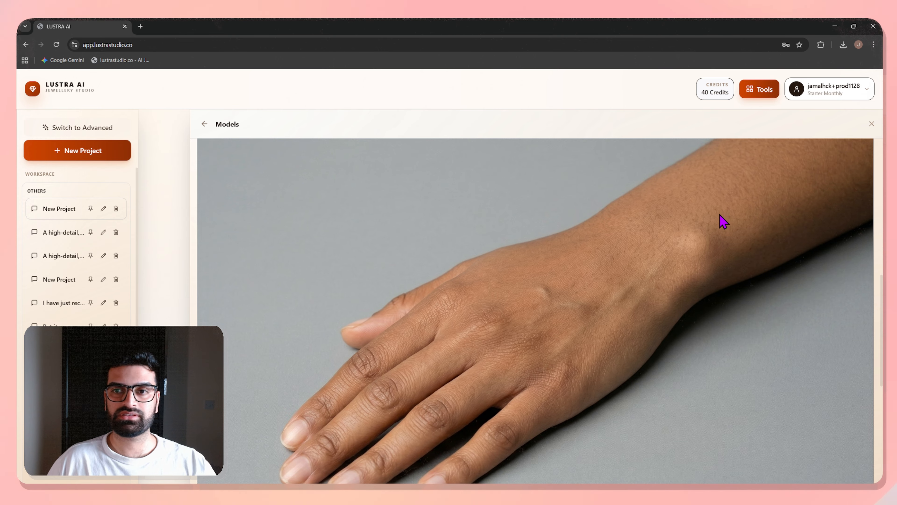
scroll(673, 273, down, 8)
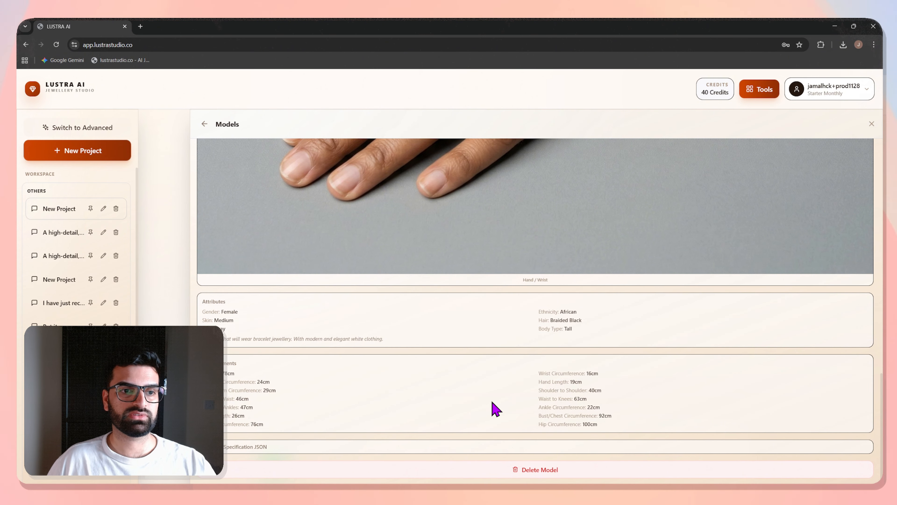
drag(538, 373, 558, 370)
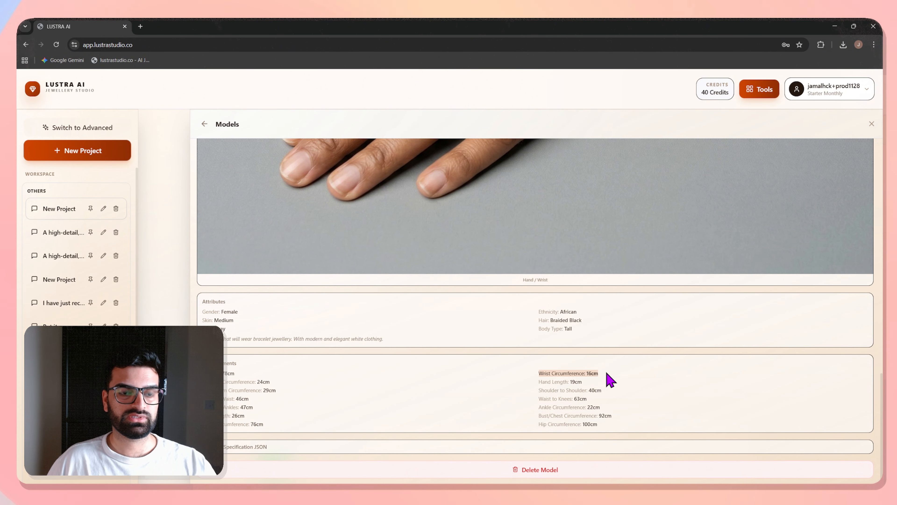
click(610, 379)
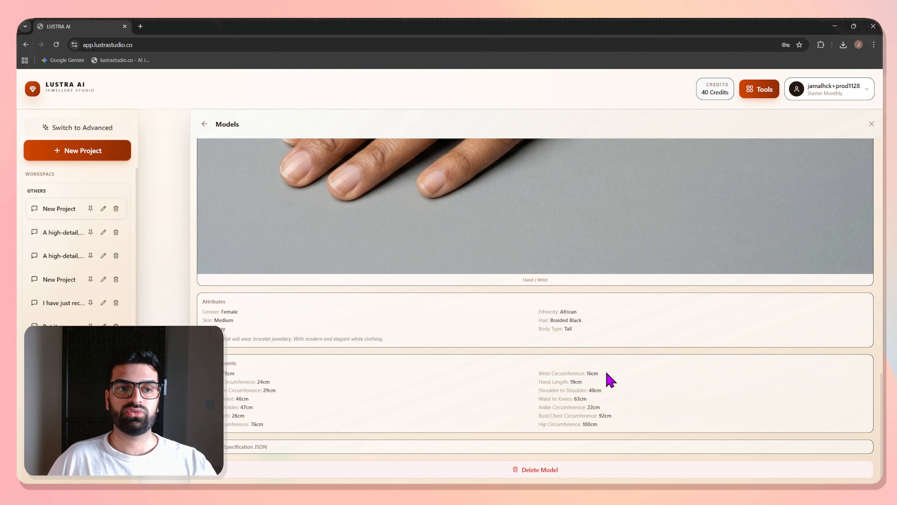
scroll(449, 389, up, 10)
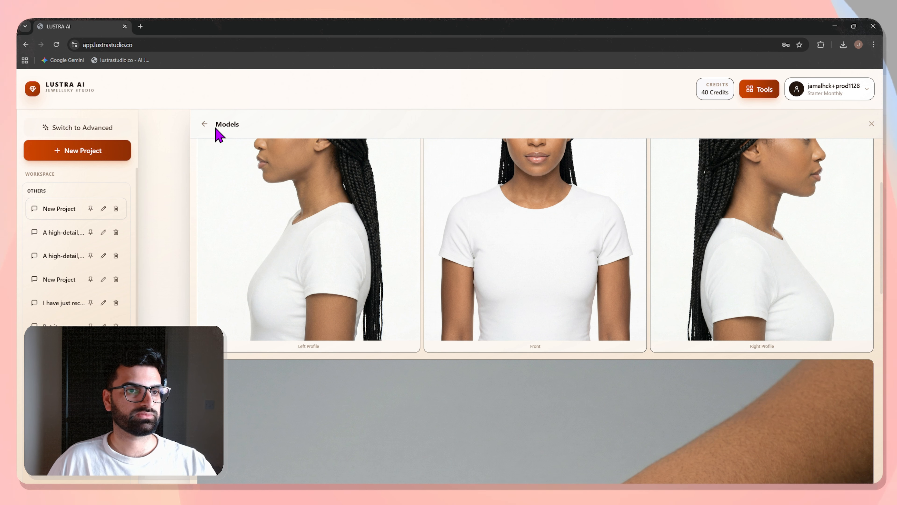
- Leave the Models tool and select Model - 11/04/2026 as the model for the new project's prompt
click(204, 124)
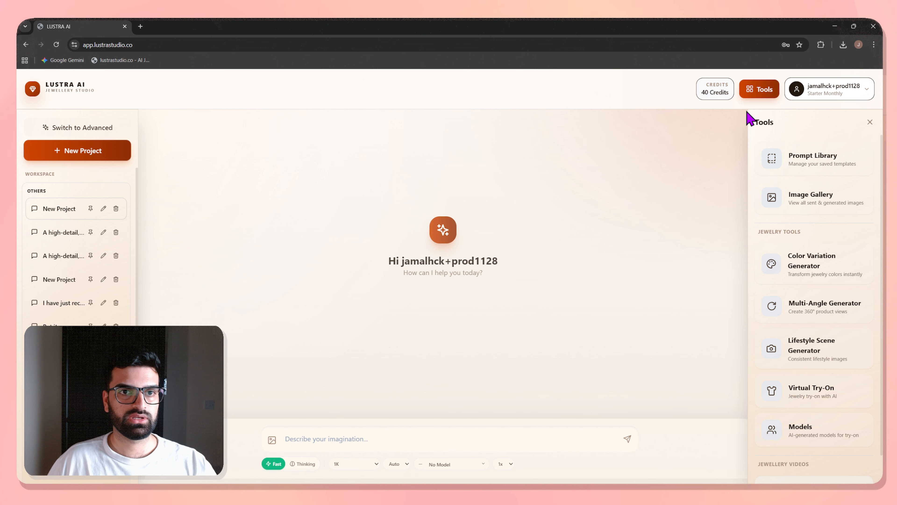
click(756, 95)
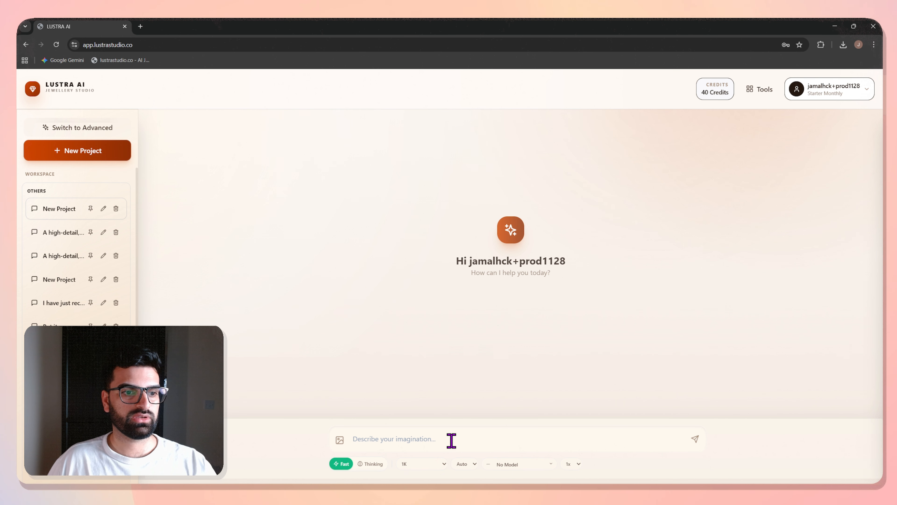
click(515, 467)
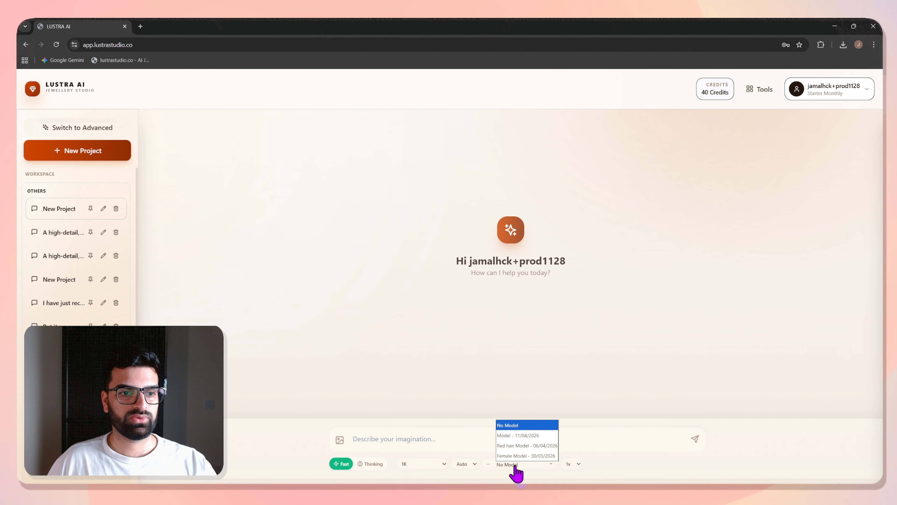
click(528, 442)
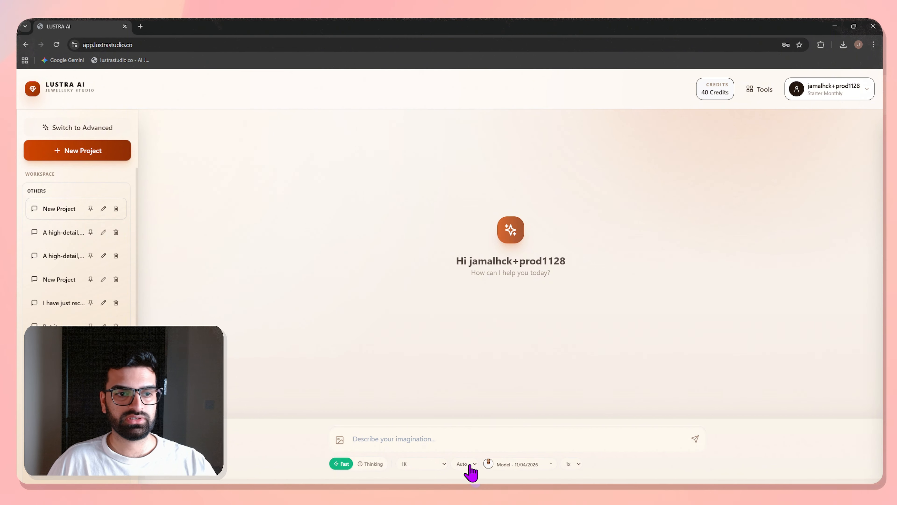
- Keep the output resolution at 1K and switch the generation mode from Fast to Thinking
click(437, 471)
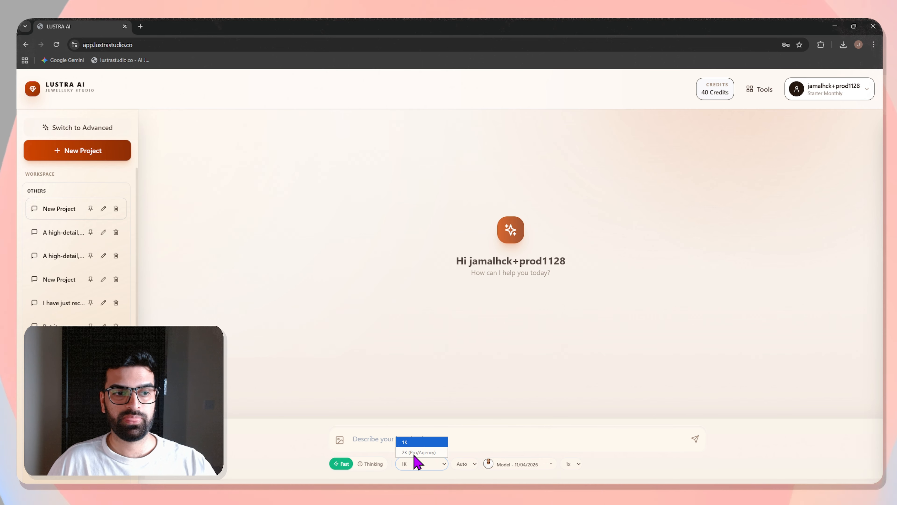
click(425, 395)
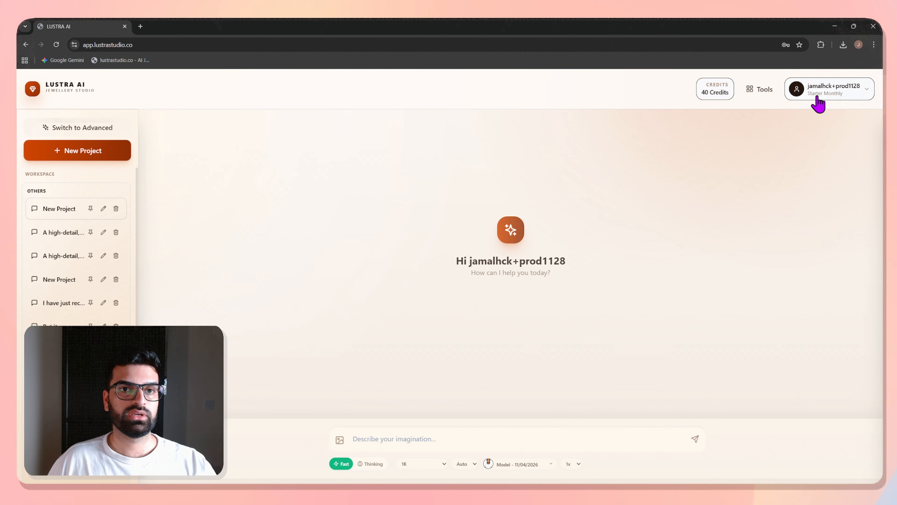
click(406, 470)
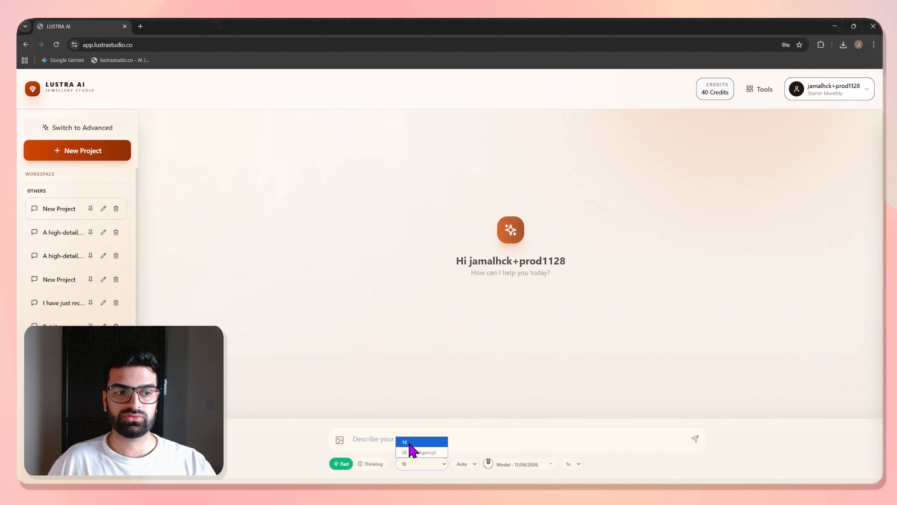
click(409, 442)
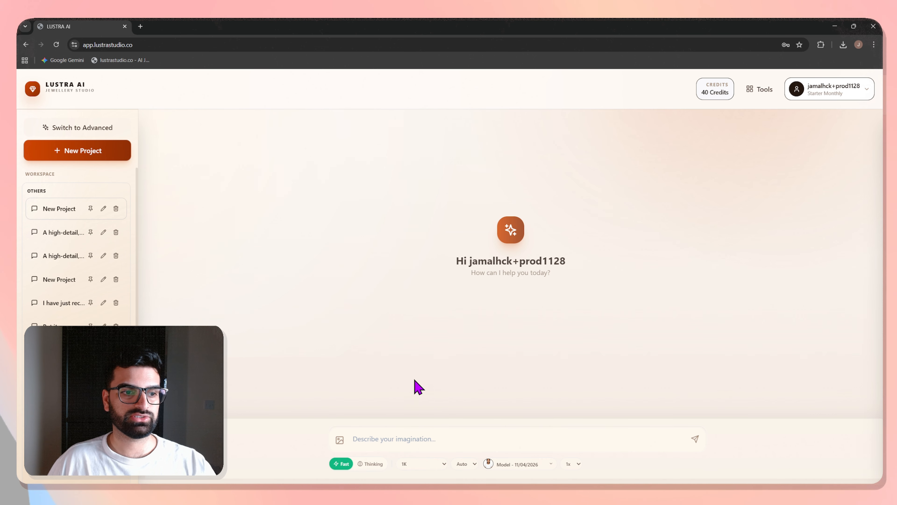
click(372, 465)
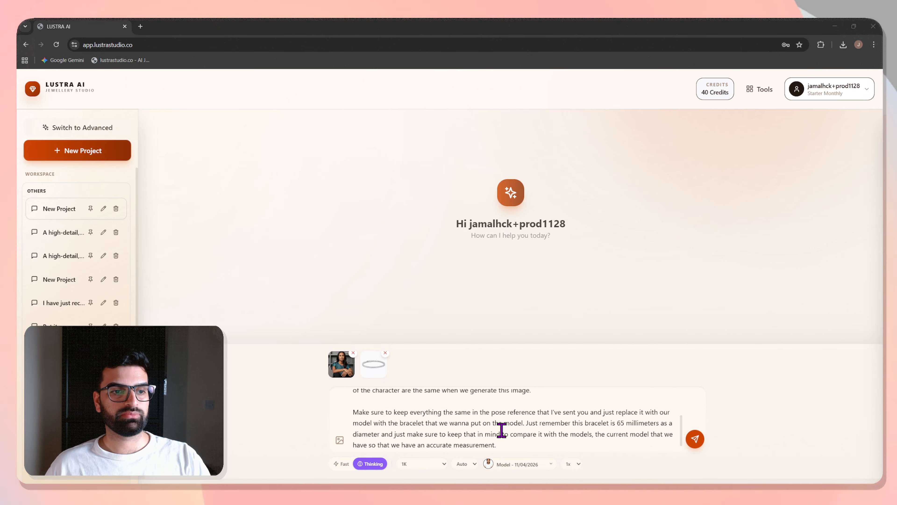
- Add the white sleeveless top image to the pose and bracelet references, check the prompt with the 65 mm bracelet diameter, and submit it
scroll(467, 440, up, 3)
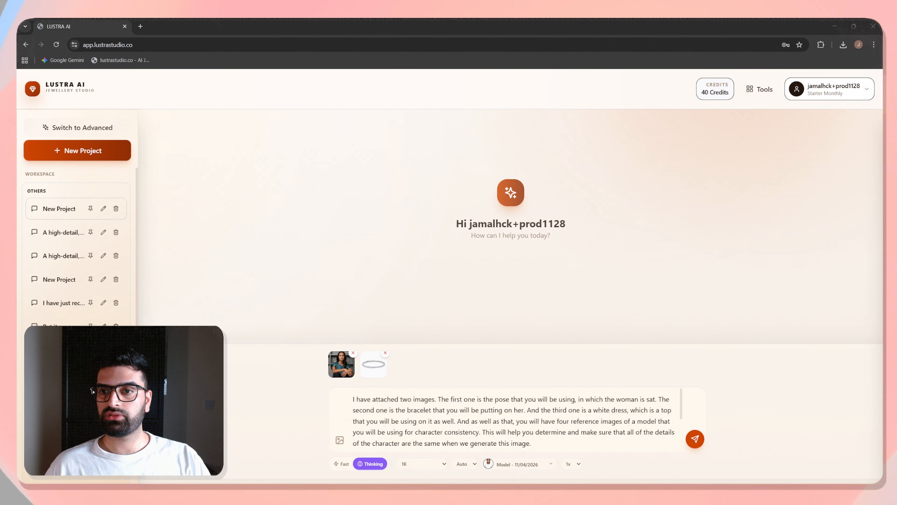
drag(462, 381, 441, 382)
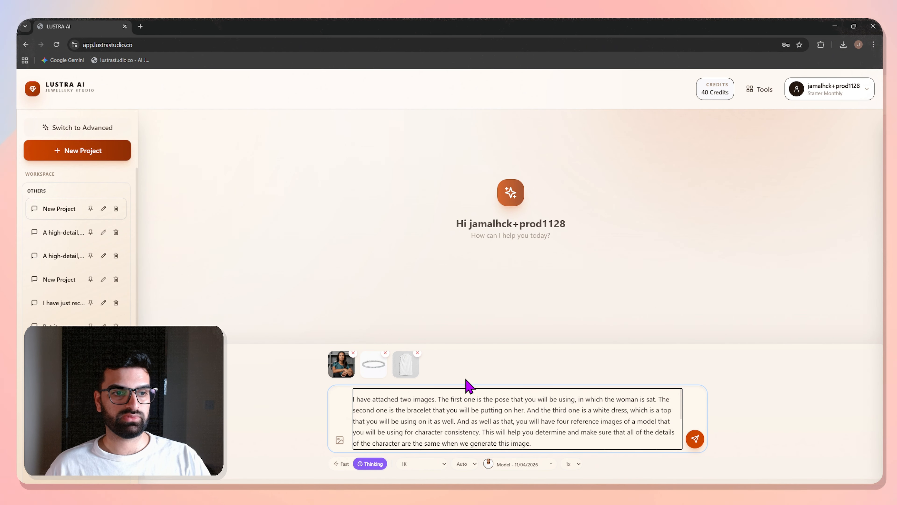
scroll(542, 441, down, 3)
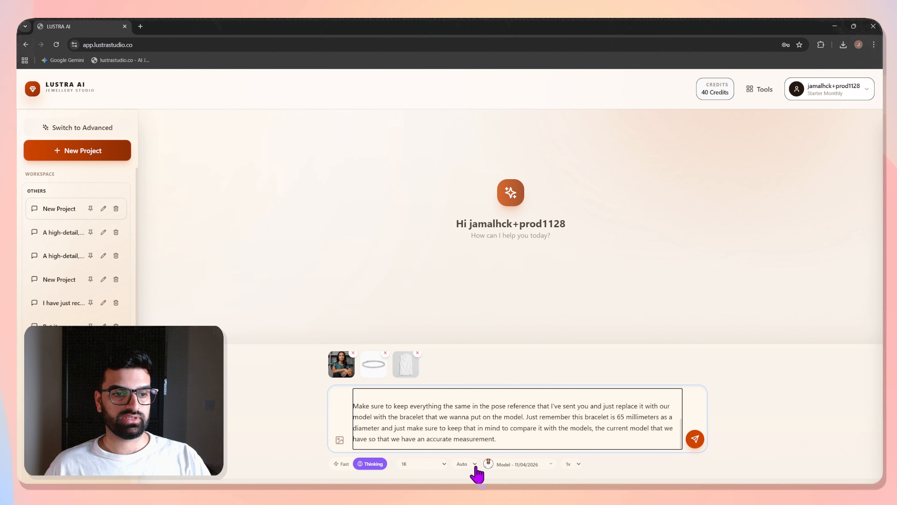
scroll(517, 440, up, 3)
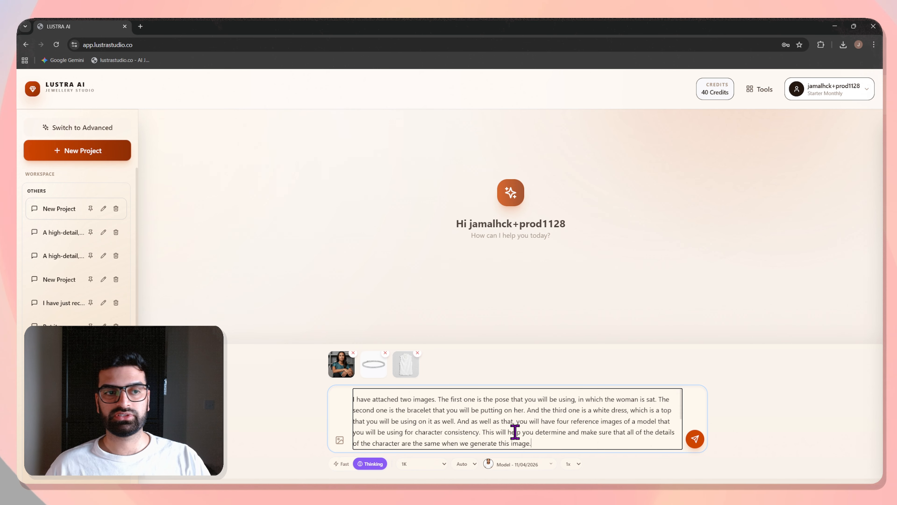
scroll(544, 431, down, 3)
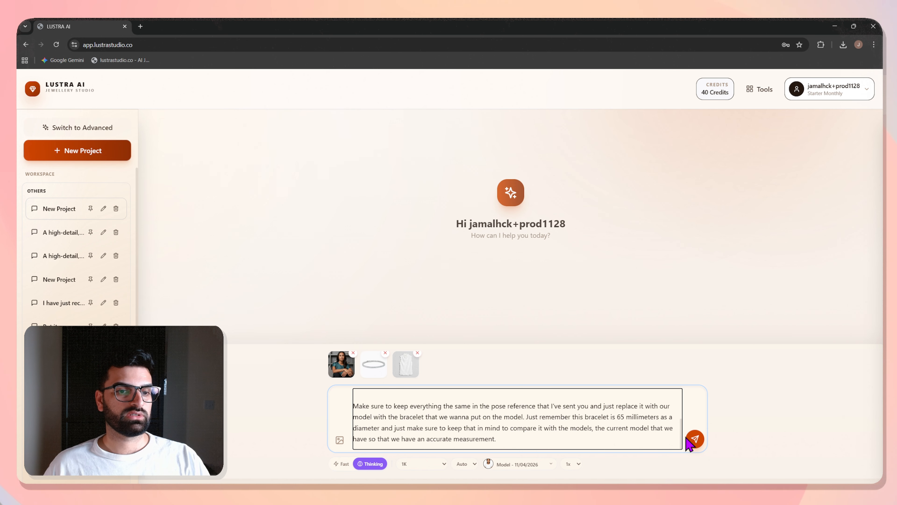
click(695, 439)
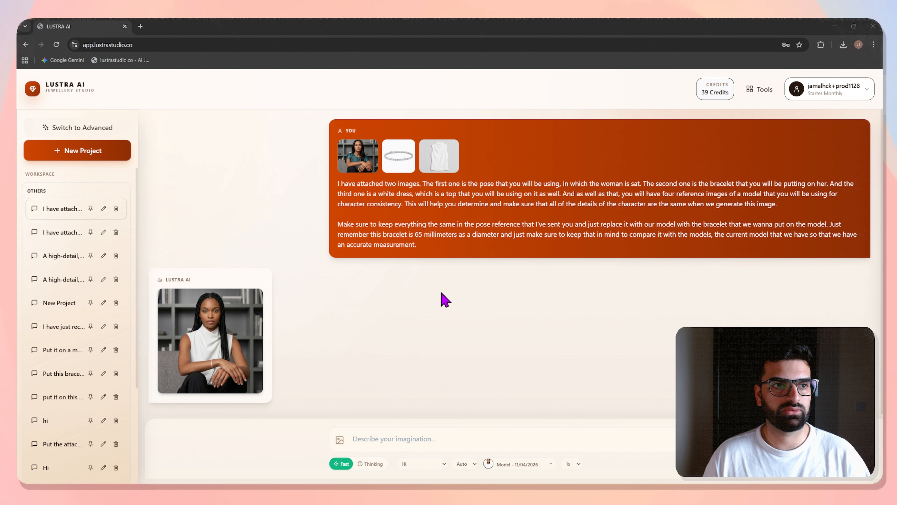
- Download the generated image of the seated braided-hair model and open the file in the image viewer
mouse_move(196, 374)
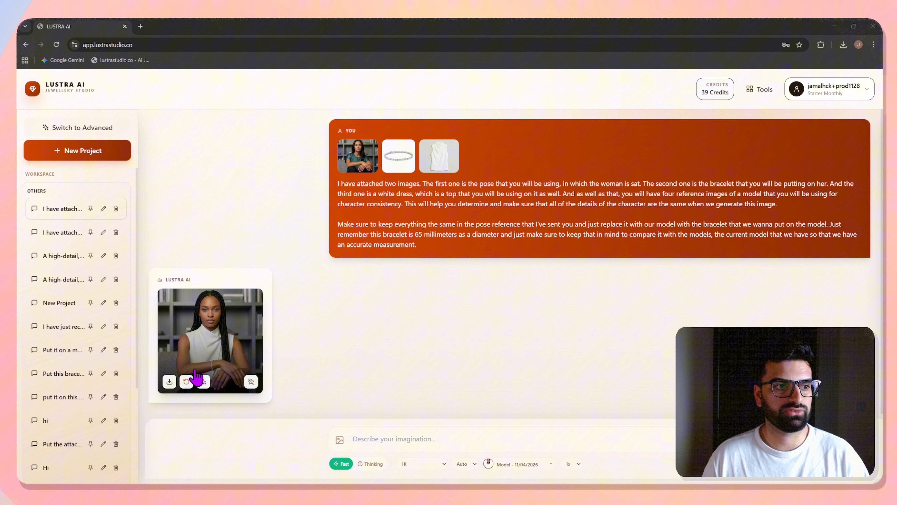
click(169, 384)
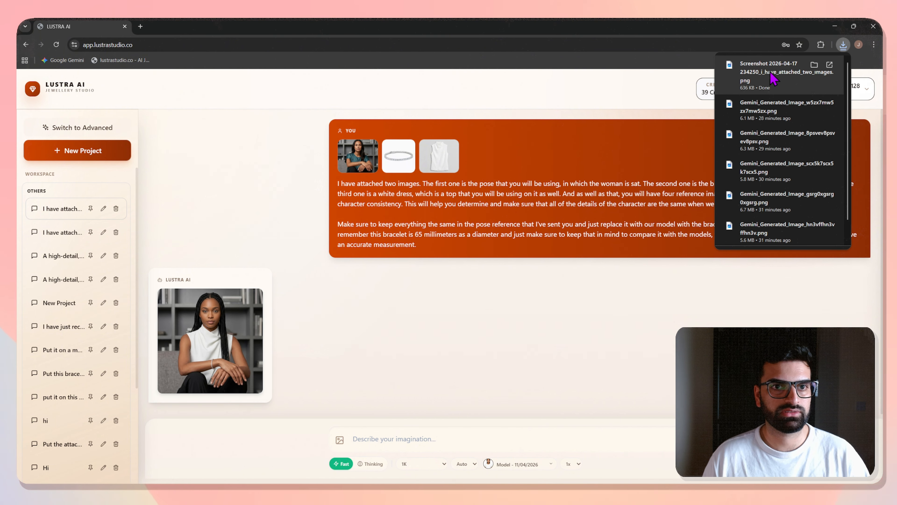
click(773, 79)
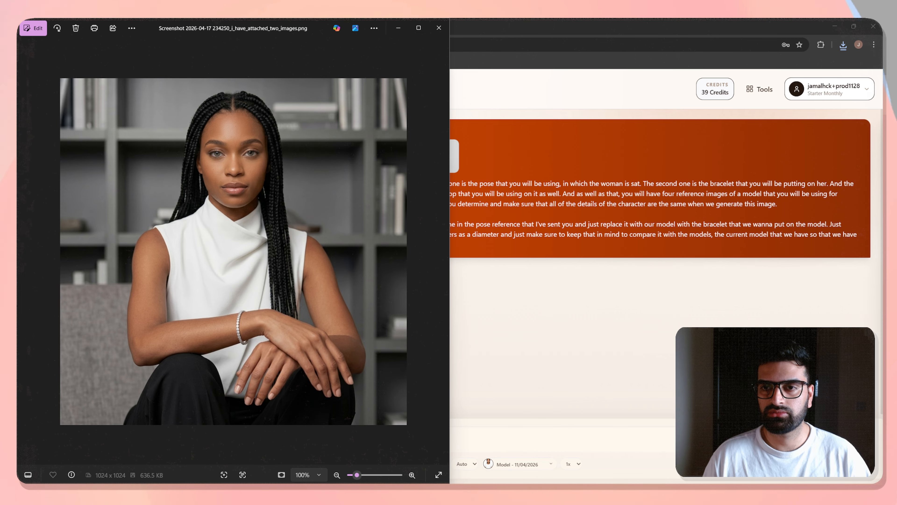
- Place the Gemini-generated crossed-arms image beside the Lustra image and compare the hands, pose and bracelet fit
key(Right)
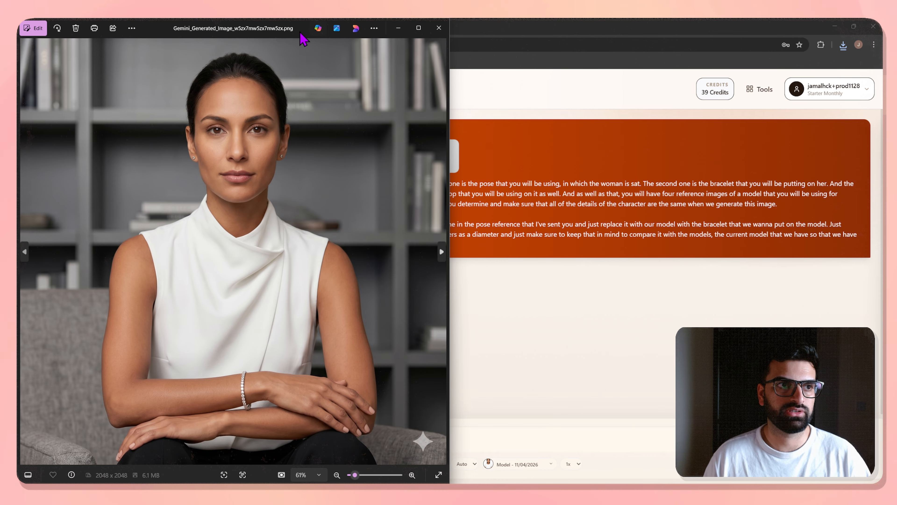
drag(302, 40, 664, 55)
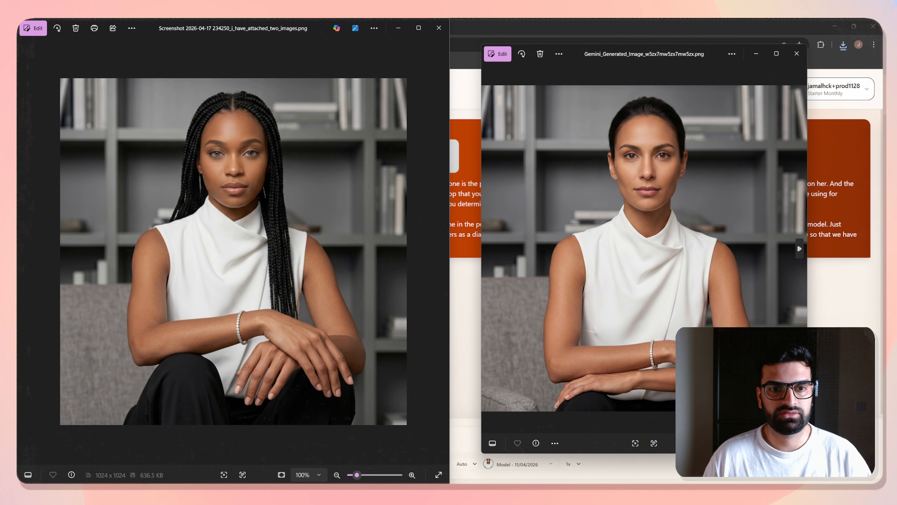
scroll(442, 417, up, 5)
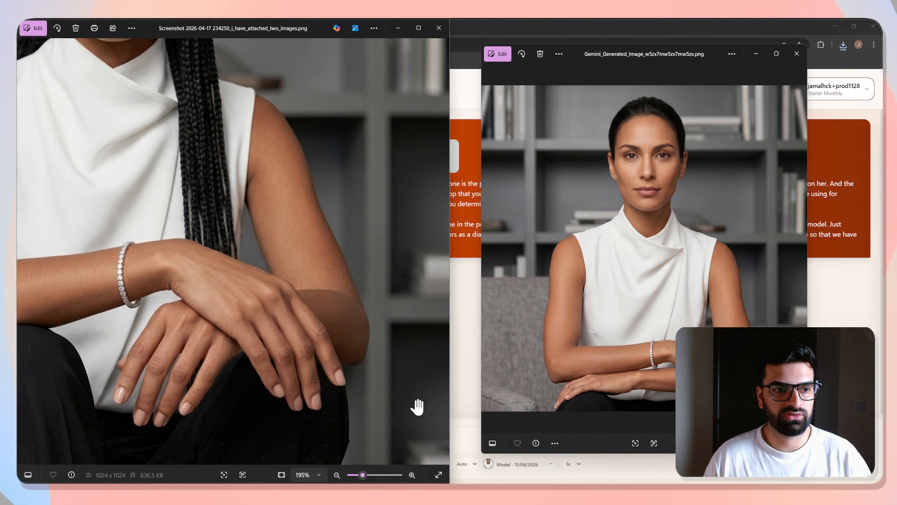
scroll(413, 435, down, 4)
scroll(603, 384, up, 4)
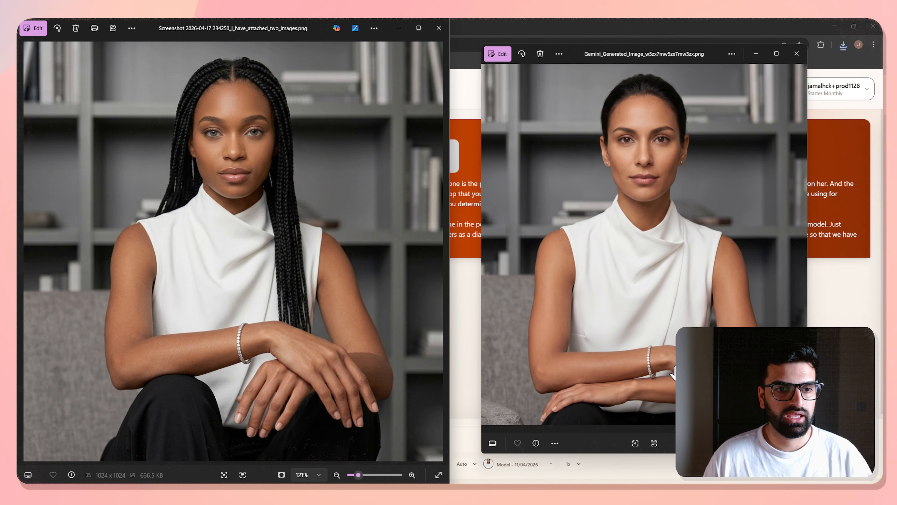
scroll(504, 367, down, 1)
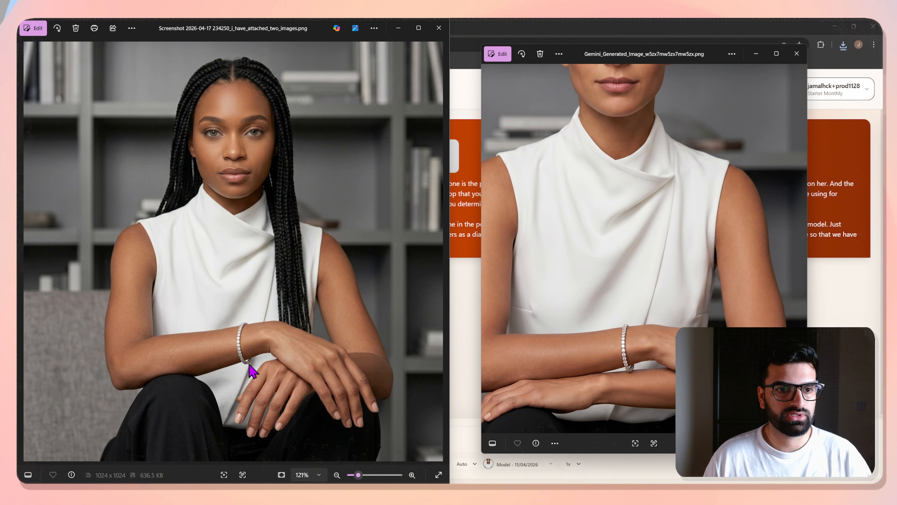
scroll(586, 276, down, 3)
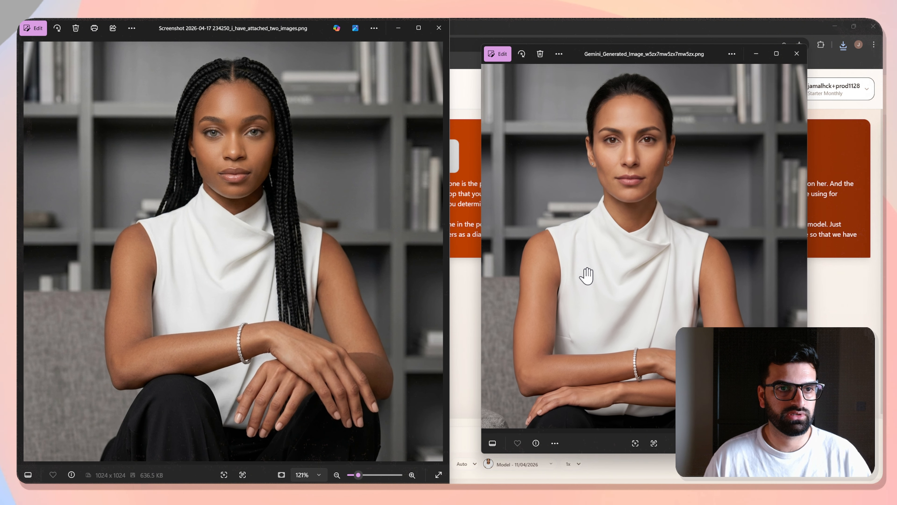
drag(636, 60, 652, 61)
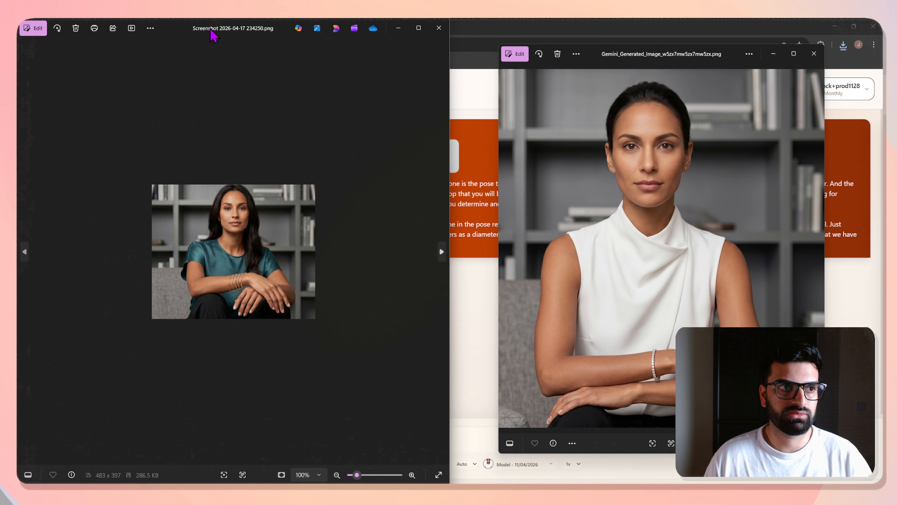
- Place the original seated pose reference beside the Lustra image and compare the pose, hands, bracelet and face, checking the Gemini image too
drag(211, 30, 551, 68)
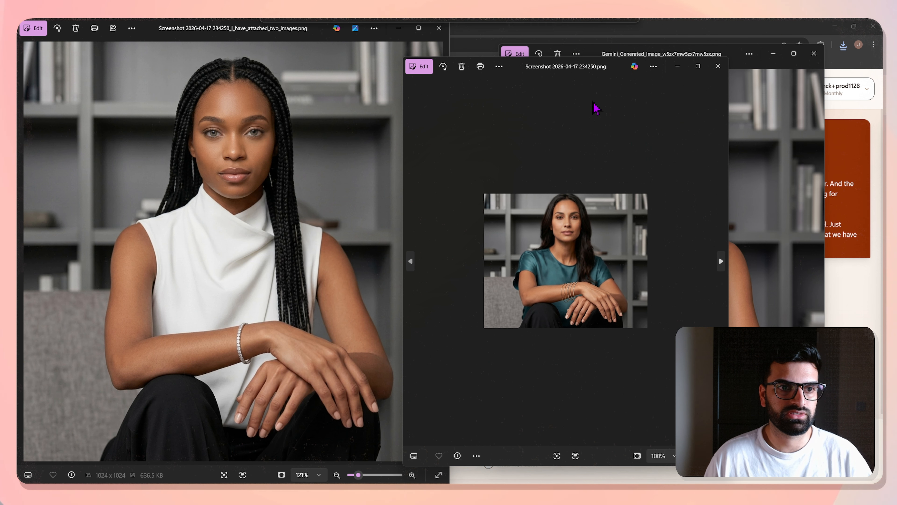
scroll(623, 275, up, 5)
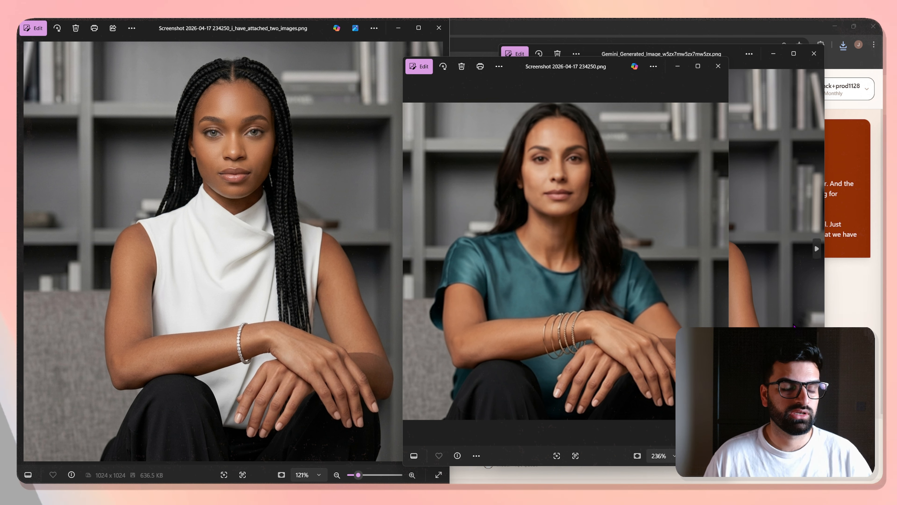
click(753, 306)
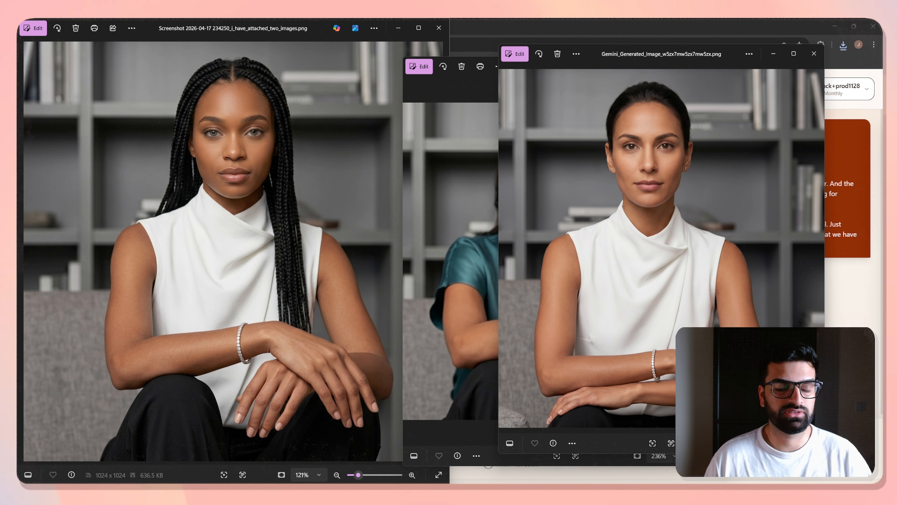
click(486, 268)
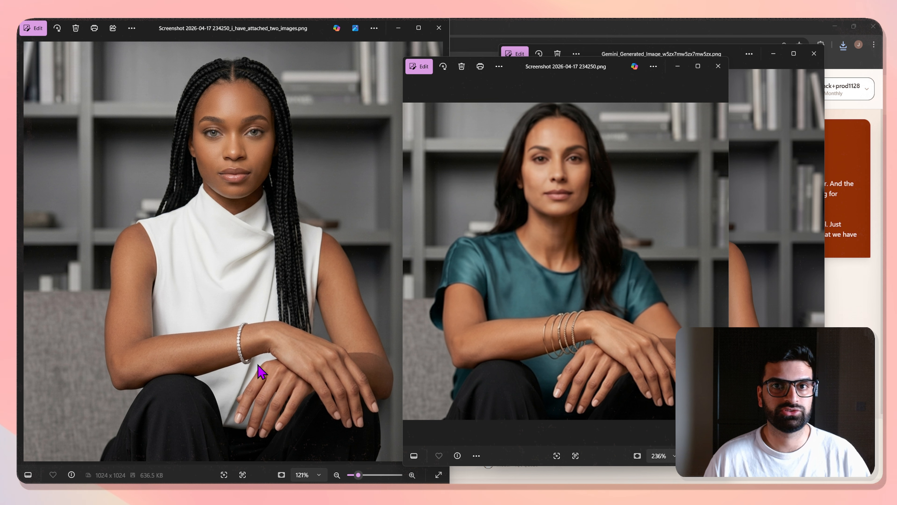
scroll(214, 332, up, 6)
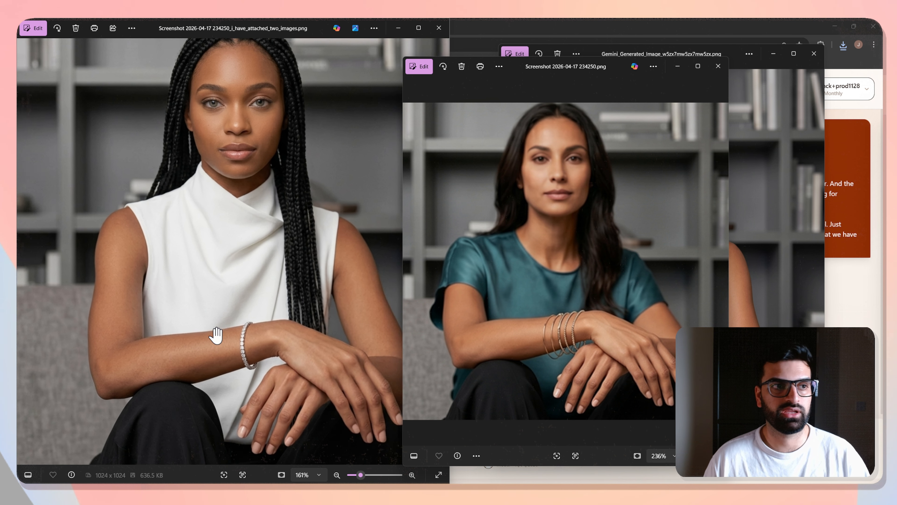
drag(267, 153, 254, 280)
scroll(253, 282, down, 4)
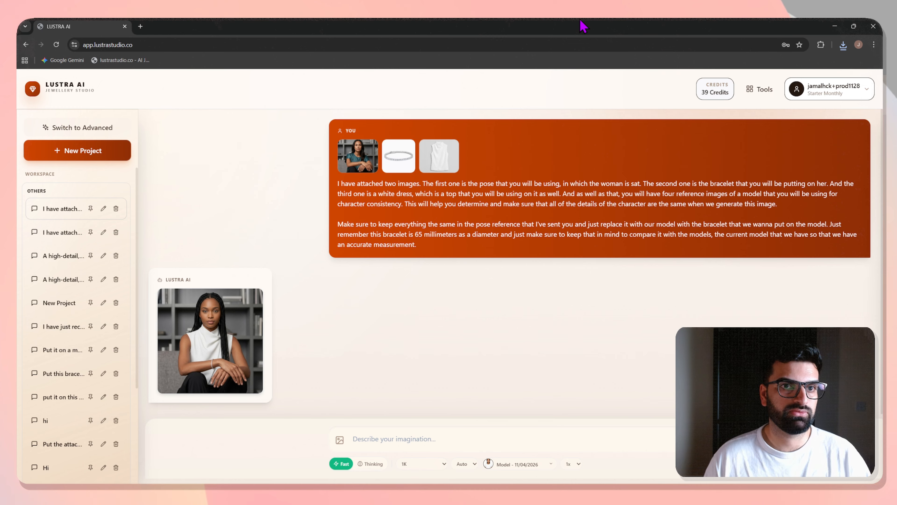
- Open the Models tool in Lustra AI and bring up the saved braided-hair model's front portrait
click(760, 89)
click(812, 386)
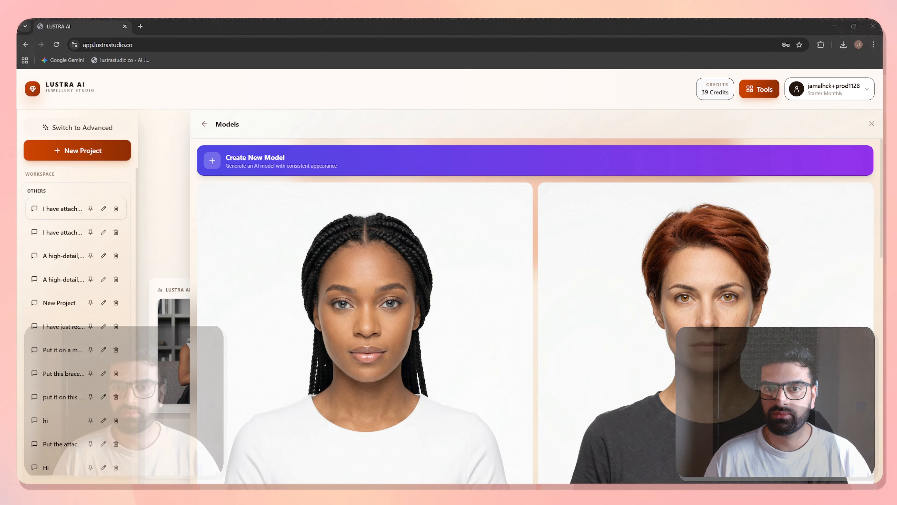
scroll(401, 311, down, 2)
scroll(402, 310, up, 1)
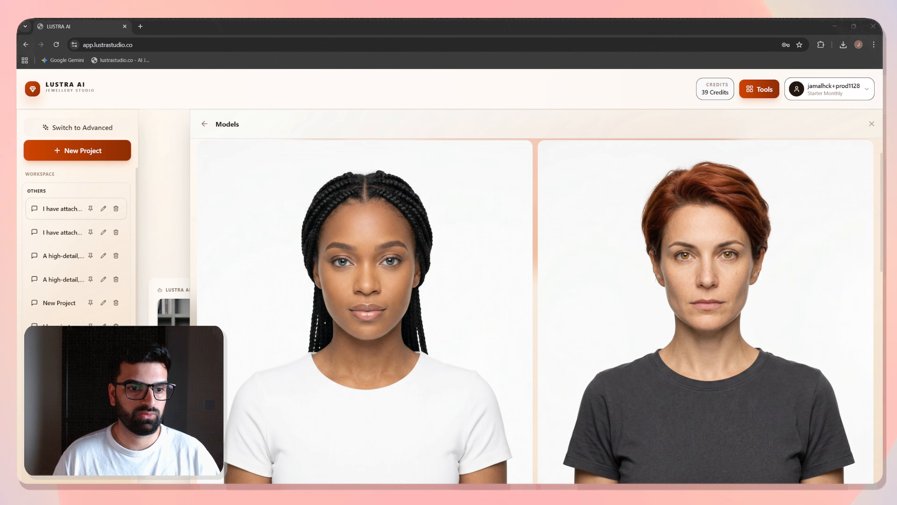
- Place the downloaded Lustra image beside the model's portrait and compare the face, checking the bracelet up close
mouse_move(637, 494)
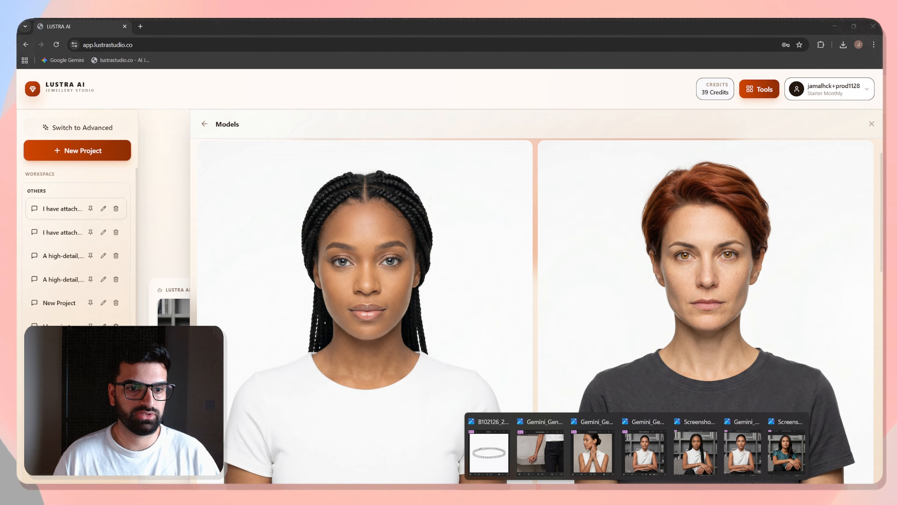
click(695, 453)
drag(310, 36, 673, 128)
scroll(673, 246, up, 5)
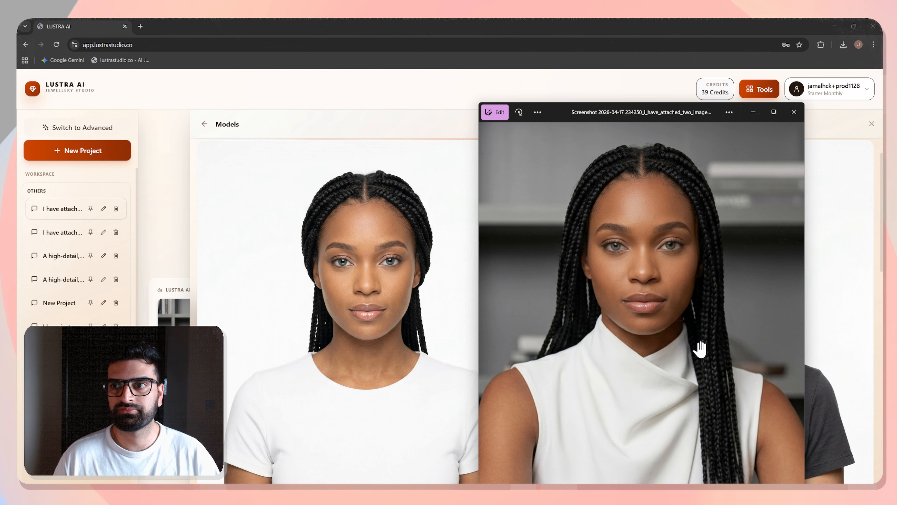
scroll(699, 350, down, 3)
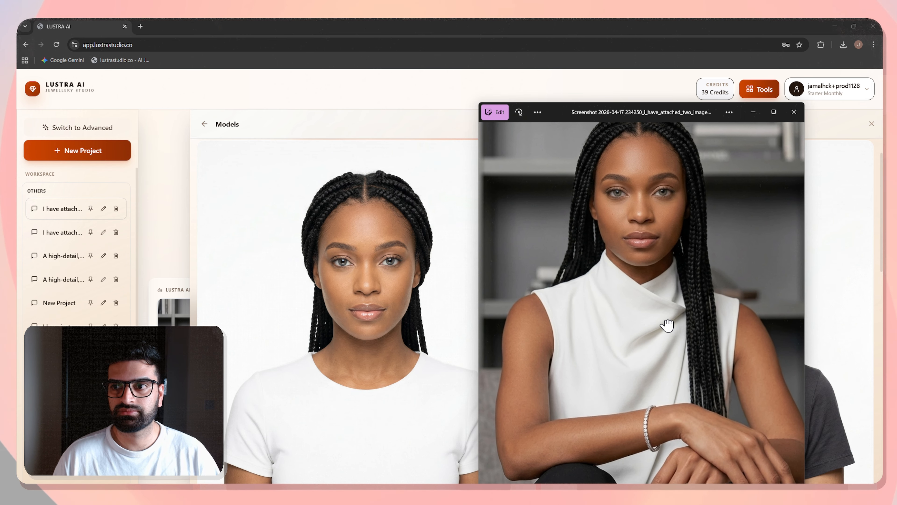
scroll(670, 430, up, 2)
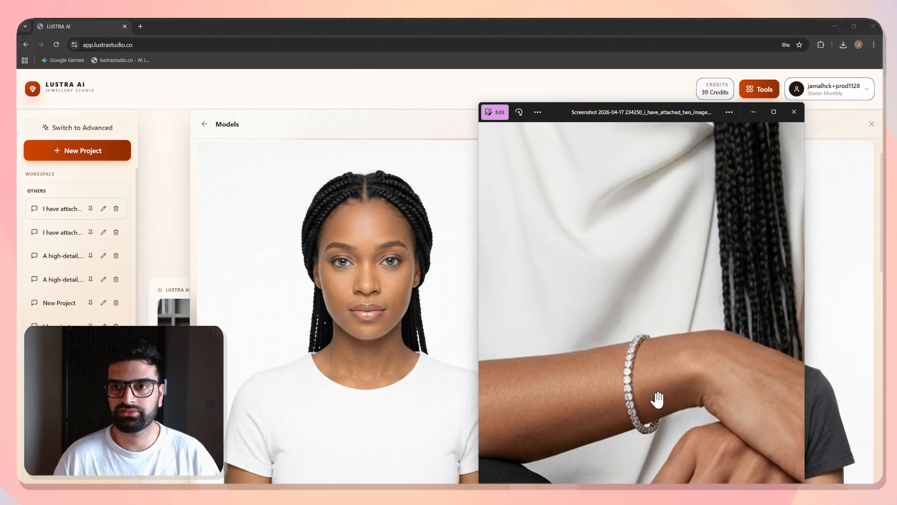